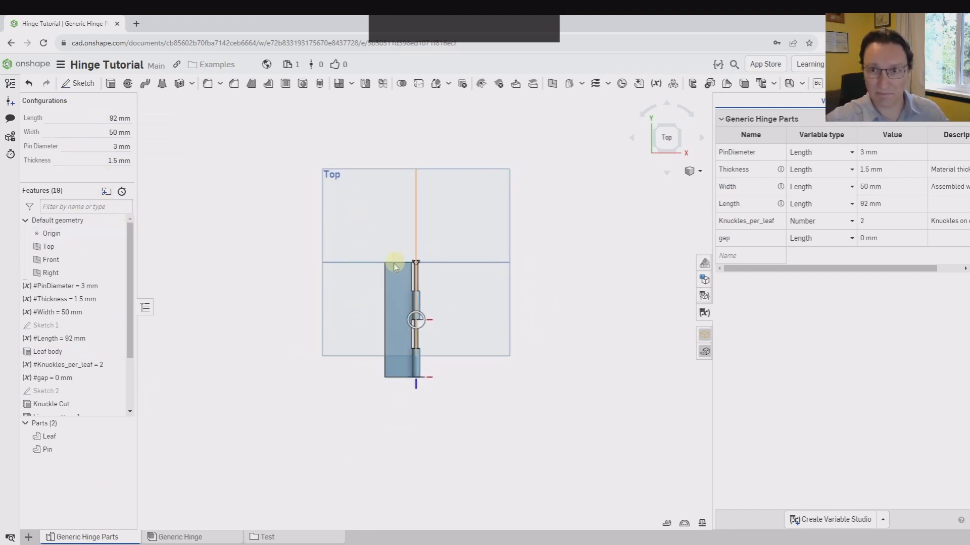
Examine the dimensions on the McMaster-Carr web page drawing of surface-mount hinge 1603A3, then return to the Onshape model.
{"action": "scroll", "coordinate": [430, 348], "scroll_direction": "down", "scroll_amount": 4}
{"action": "scroll", "coordinate": [470, 393], "scroll_direction": "up", "scroll_amount": 1}
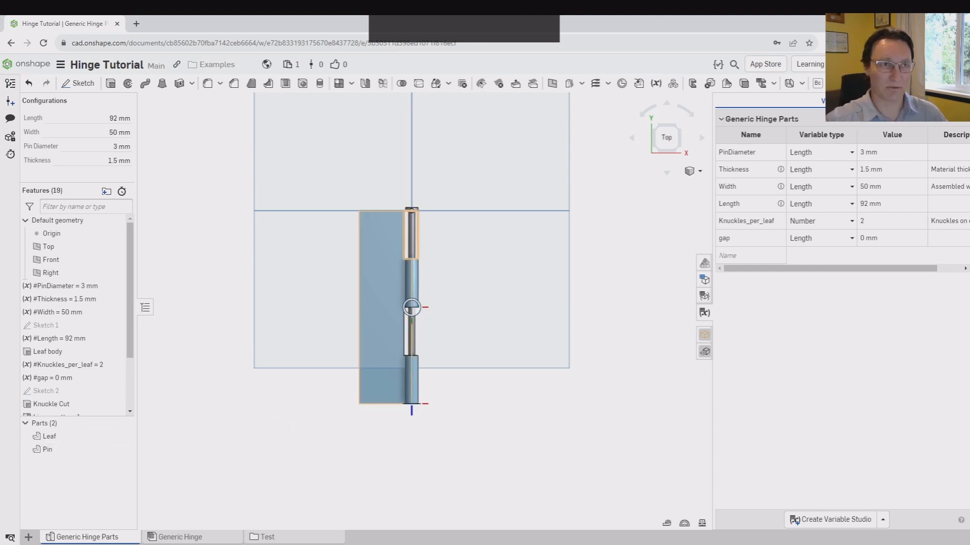
{"action": "mouse_move", "coordinate": [0, 65]}
{"action": "left_mouse_down"}
{"action": "mouse_move", "coordinate": [459, 65]}
{"action": "mouse_move", "coordinate": [413, 54]}
{"action": "left_mouse_up"}
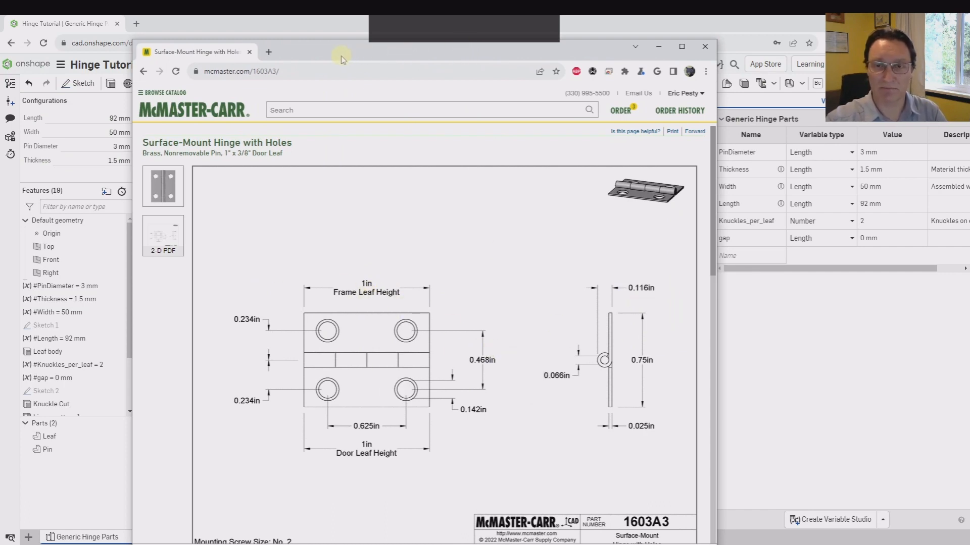
{"action": "left_click_drag", "start_coordinate": [341, 60], "coordinate": [340, 39]}
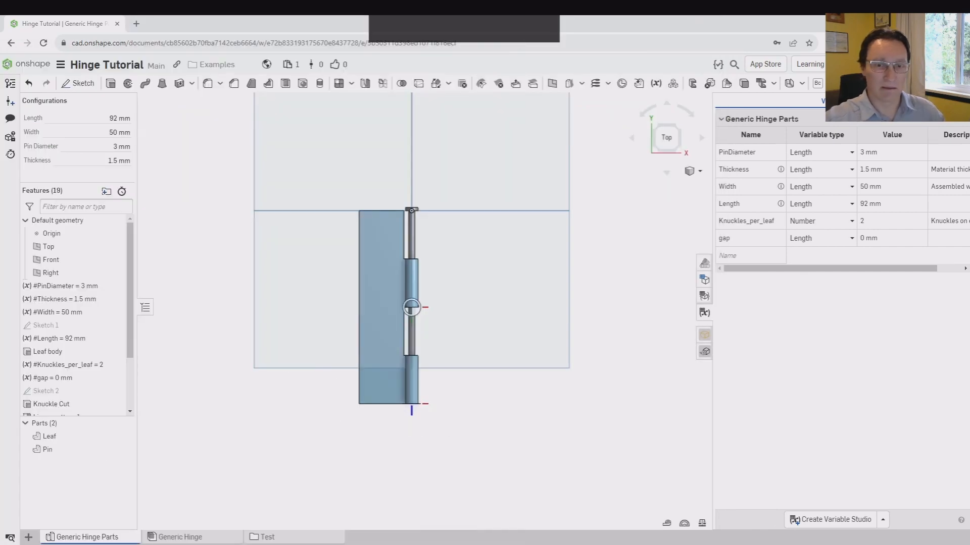
Create a new Part Studio and start a Derived feature with Generic Hinge Parts as its source.
{"action": "left_click", "coordinate": [28, 537]}
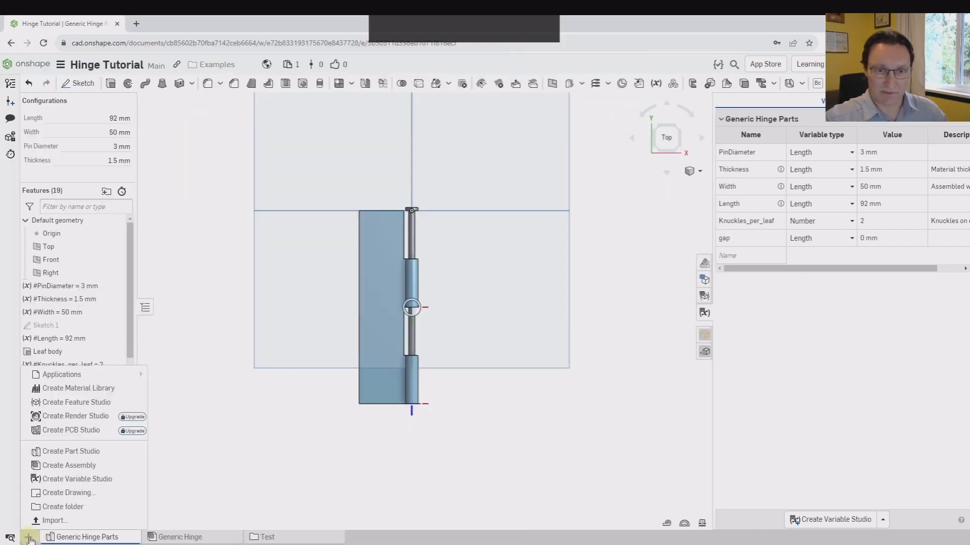
{"action": "left_click", "coordinate": [77, 451]}
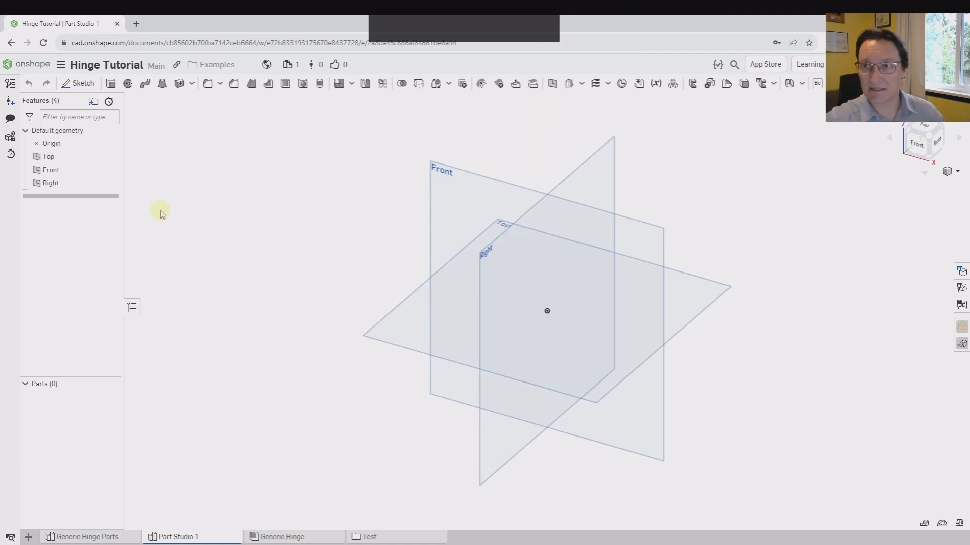
{"action": "left_click", "coordinate": [639, 85]}
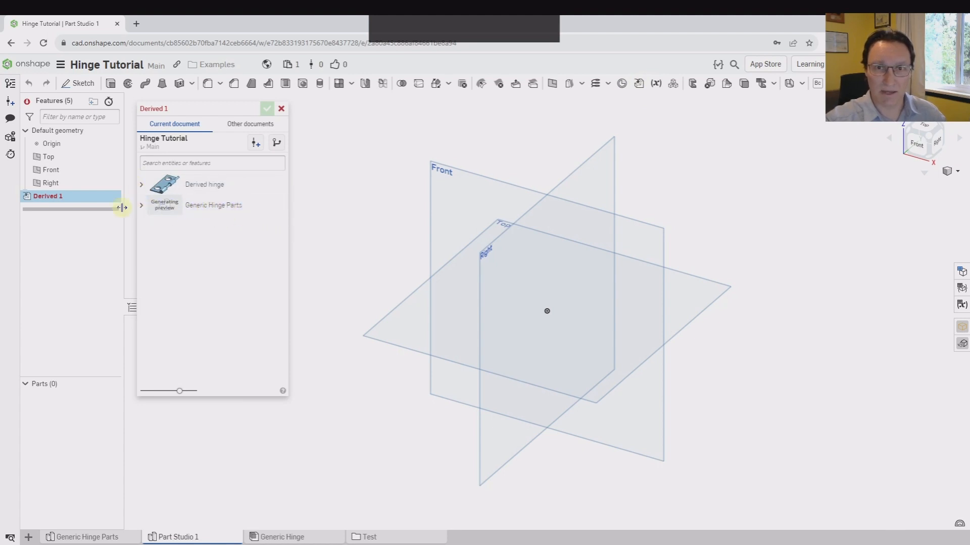
{"action": "left_click", "coordinate": [141, 206]}
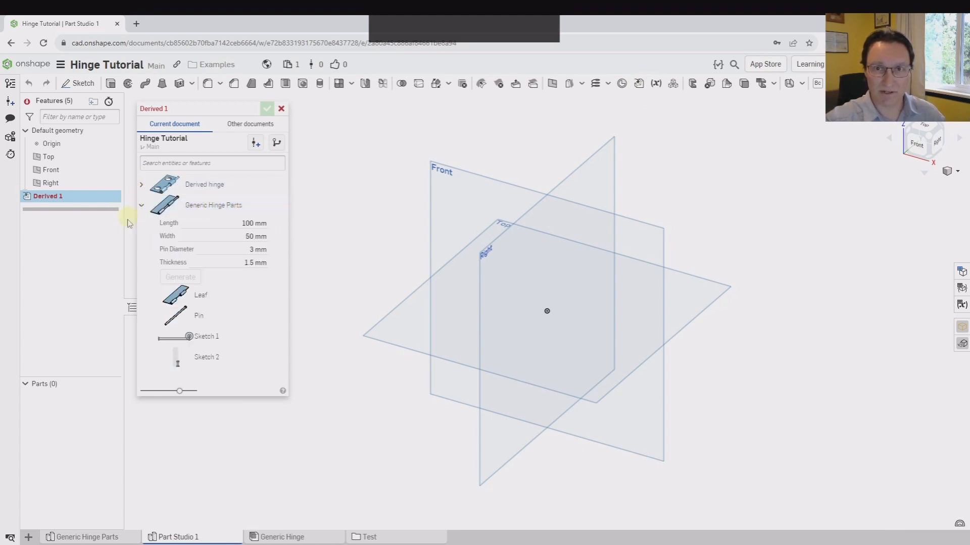
Configure the derived Generic Hinge Parts with a length of 1 in and a width of 0.75 in.
{"action": "left_click", "coordinate": [230, 222]}
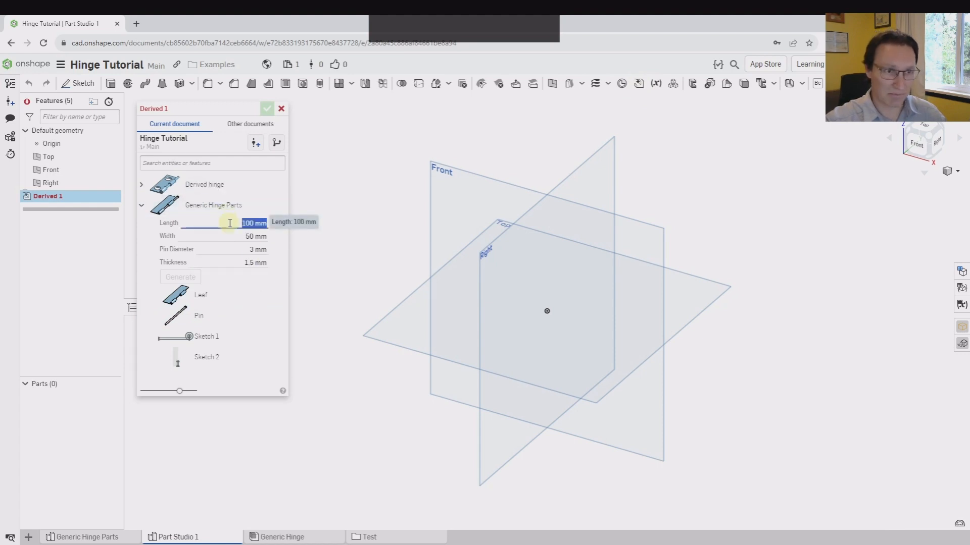
{"action": "type", "text": "1"}
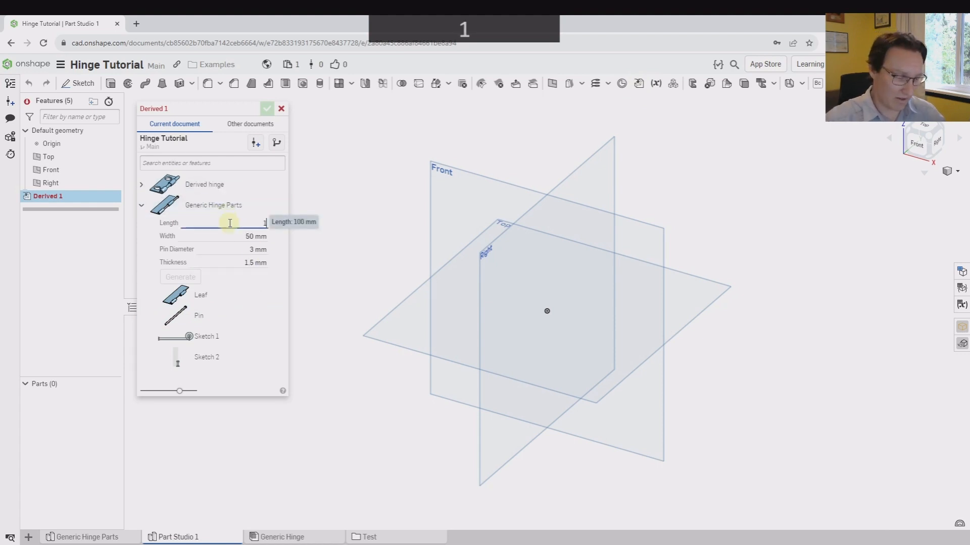
{"action": "type", "text": "in"}
{"action": "key", "text": "Tab"}
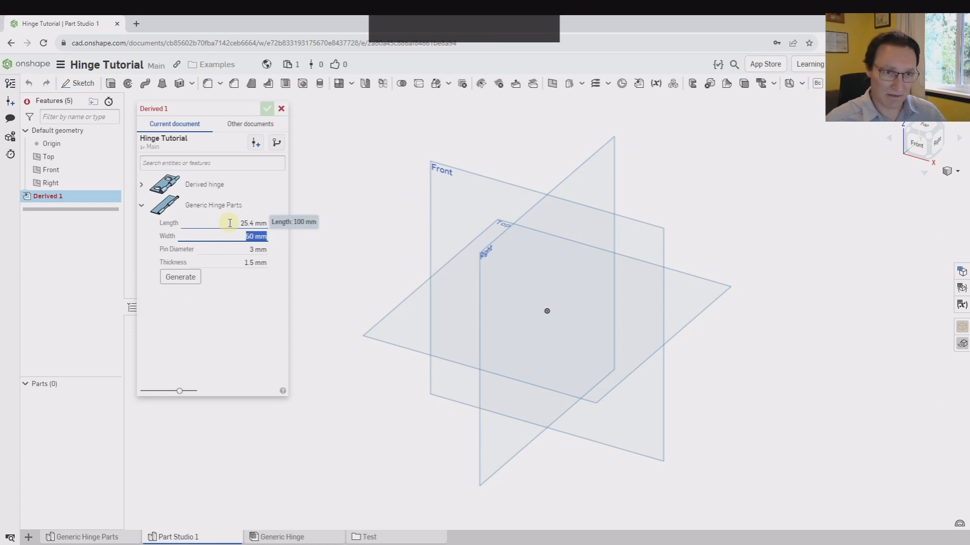
{"action": "type", "text": ".75"}
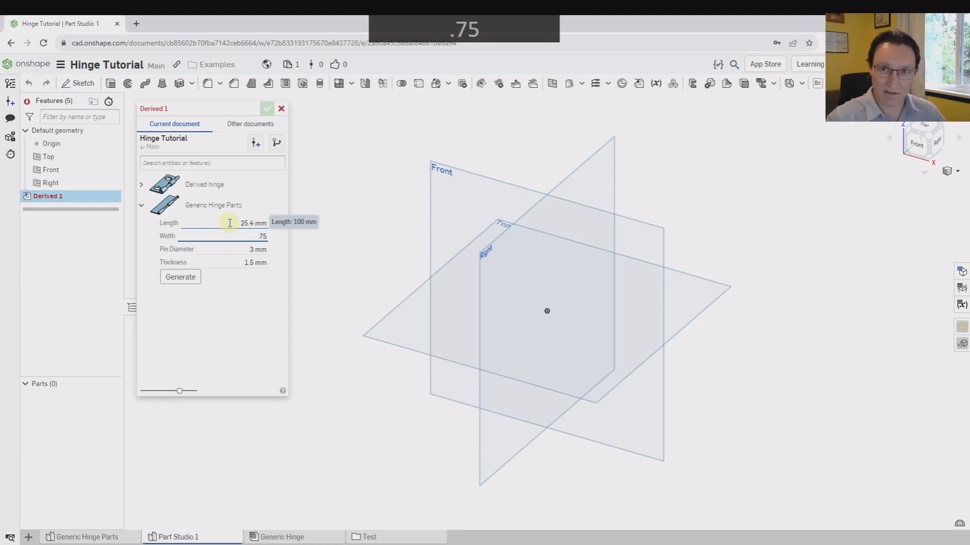
{"action": "type", "text": "in"}
{"action": "key", "text": "Return"}
{"action": "key", "text": "Tab"}
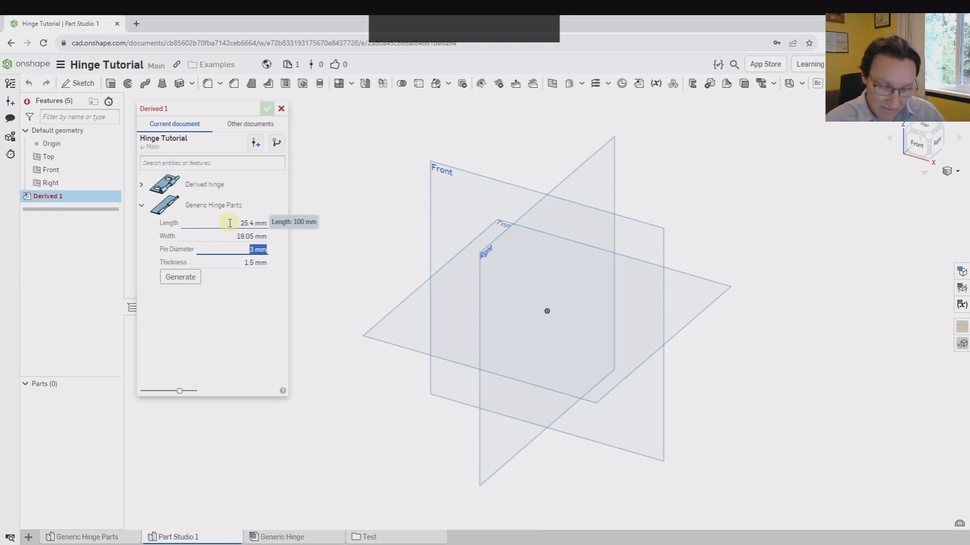
Set the derived hinge's pin diameter to 0.066 in and its thickness to 0.025 in.
{"action": "type", "text": ".066"}
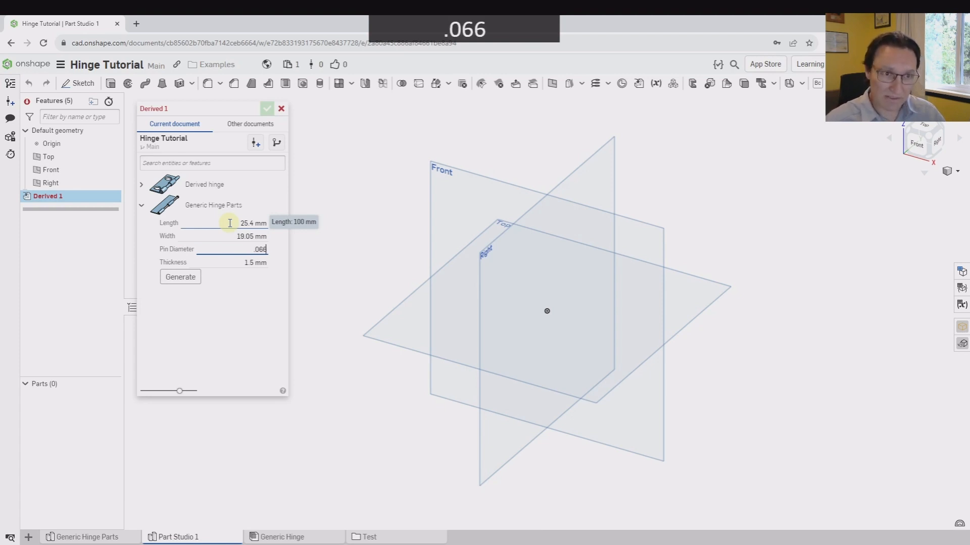
{"action": "type", "text": "in"}
{"action": "key", "text": "Return"}
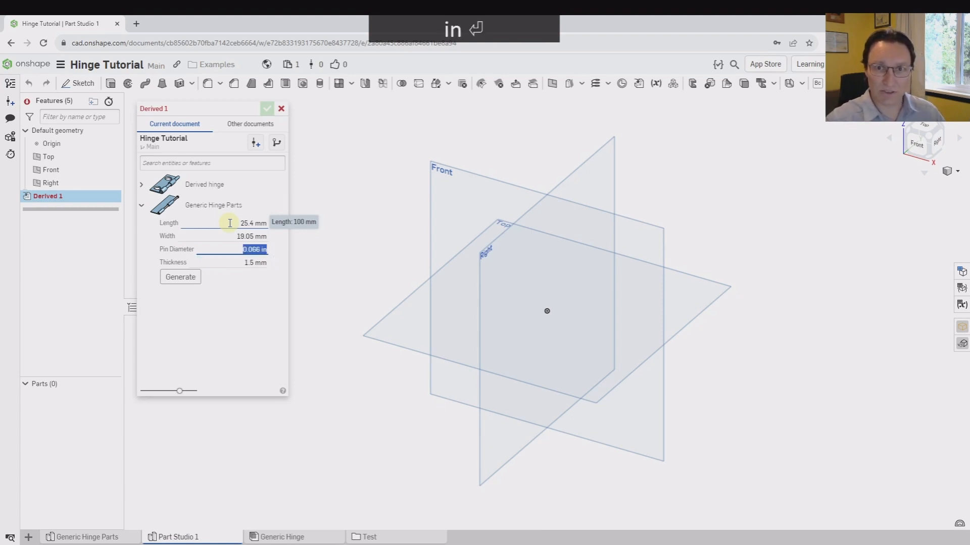
{"action": "key", "text": "Tab"}
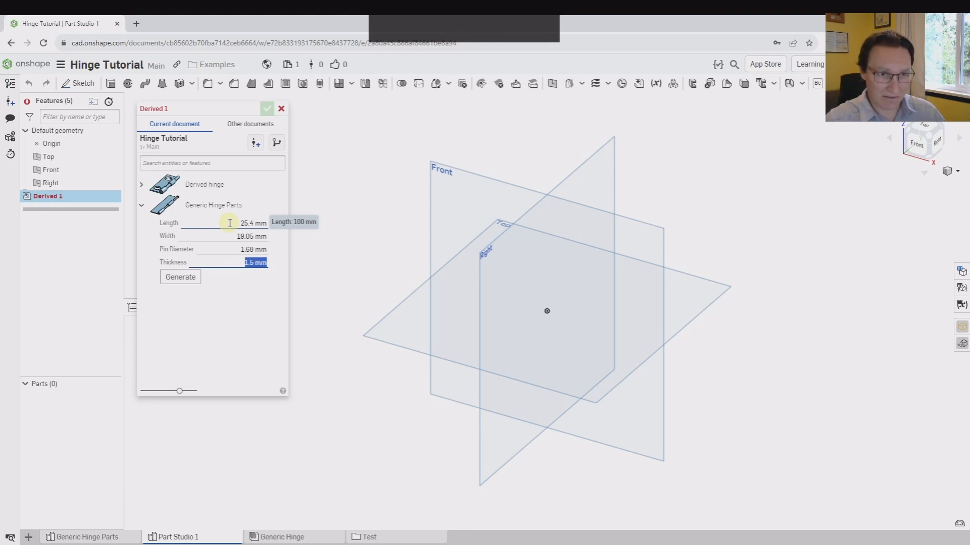
{"action": "type", "text": ".025 "}
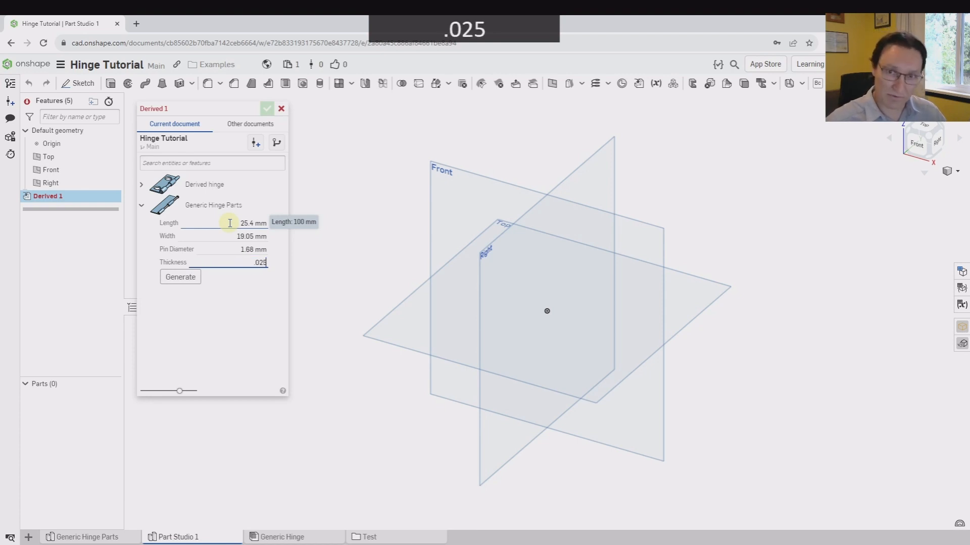
{"action": "type", "text": "in"}
{"action": "key", "text": "Return"}
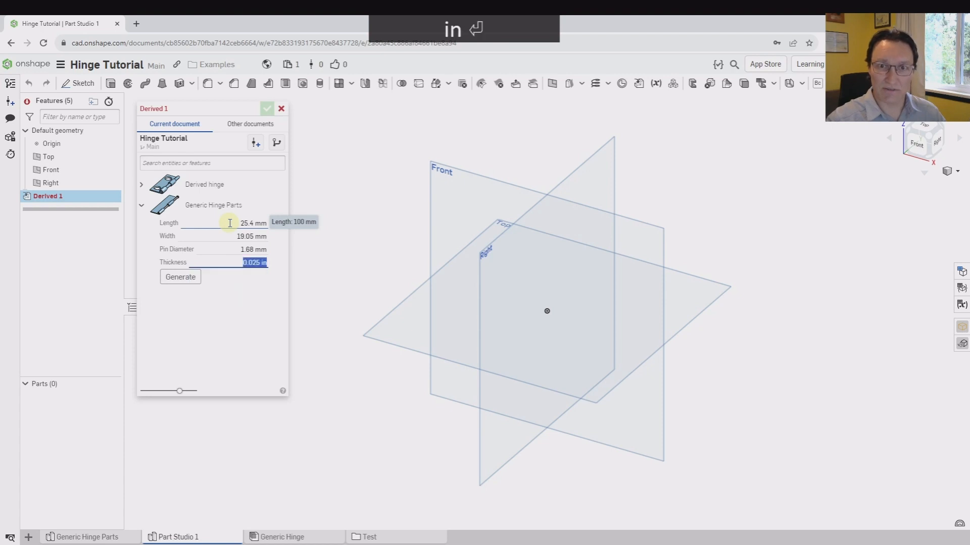
Generate the configured hinge and derive its Leaf and Pin parts into the Part Studio.
{"action": "left_click", "coordinate": [185, 279]}
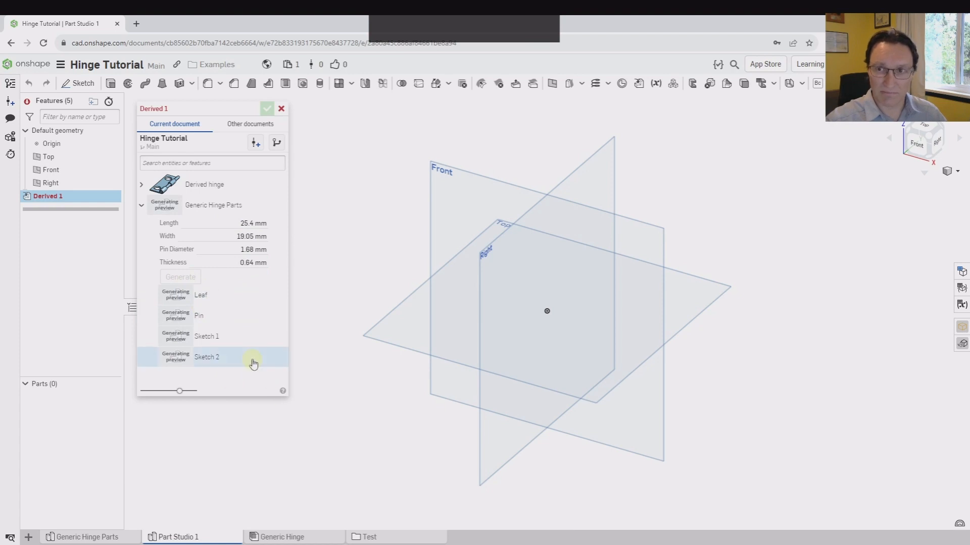
{"action": "left_click", "coordinate": [202, 295]}
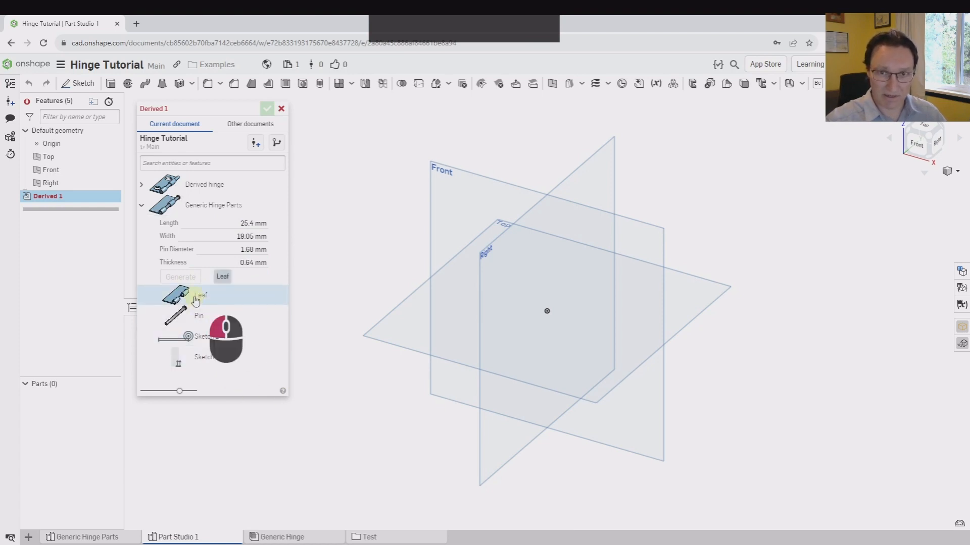
{"action": "left_click", "coordinate": [193, 302]}
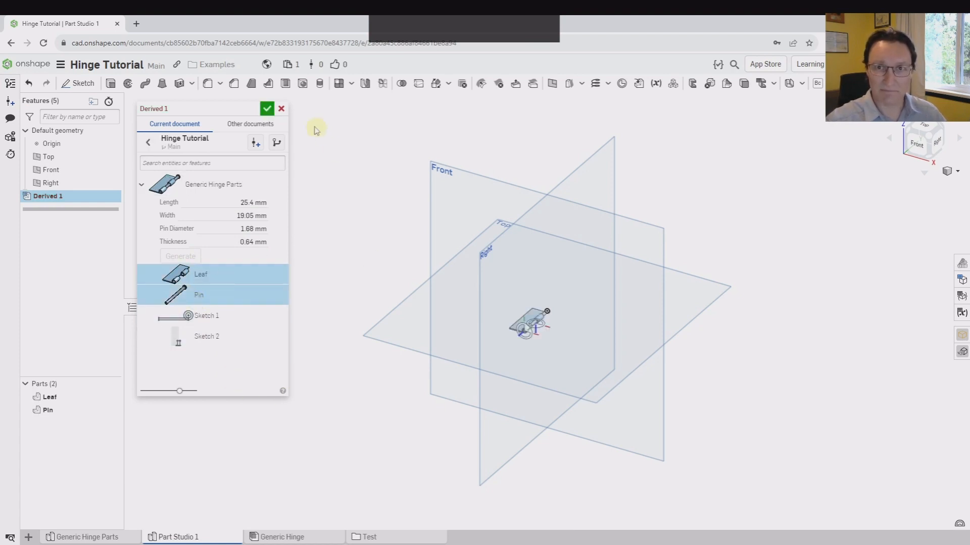
{"action": "left_click", "coordinate": [267, 109]}
Start a new sketch on the large flat face of the derived hinge leaf.
{"action": "scroll", "coordinate": [554, 303], "scroll_direction": "down", "scroll_amount": 5}
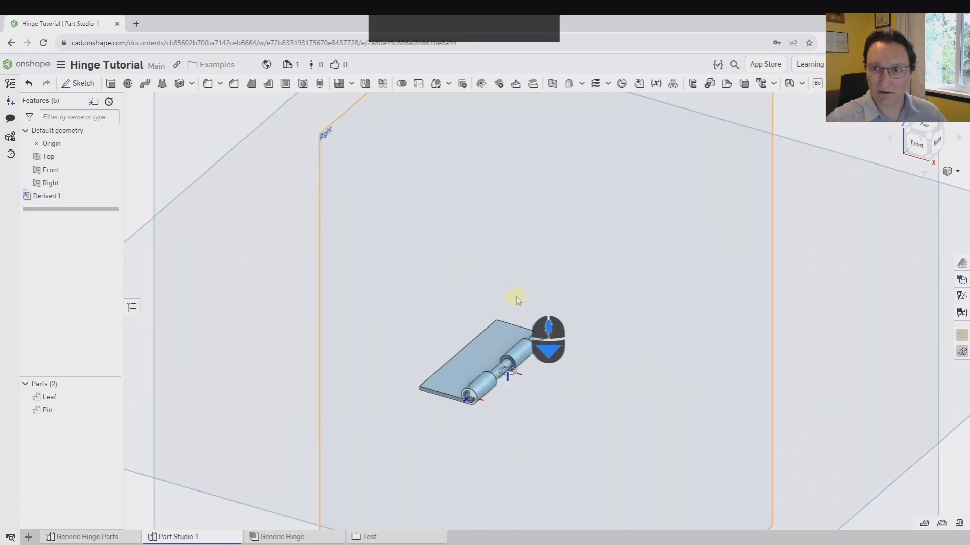
{"action": "right_click_drag", "start_coordinate": [516, 299], "coordinate": [505, 345]}
{"action": "scroll", "coordinate": [507, 346], "scroll_direction": "up", "scroll_amount": 3}
{"action": "scroll", "coordinate": [472, 309], "scroll_direction": "down", "scroll_amount": 4}
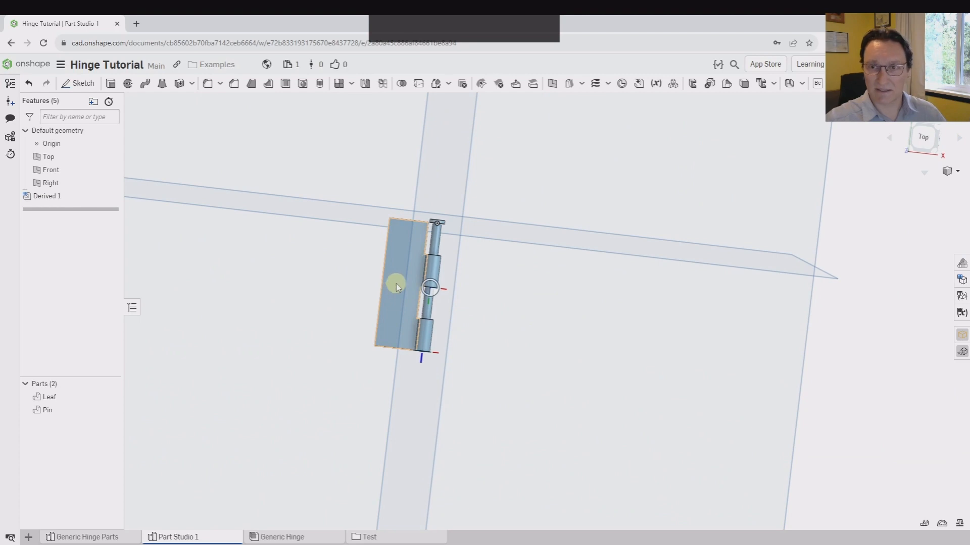
{"action": "left_click", "coordinate": [394, 284]}
{"action": "key", "text": "s"}
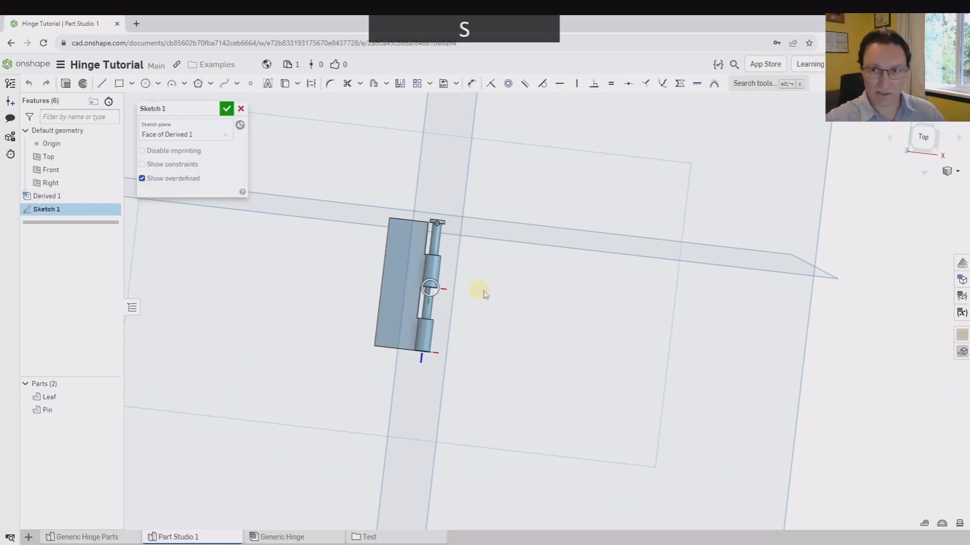
Draw a construction center rectangle about 12.9 mm wide and 16.4 mm high, centered on the mate connector halfway along the pin.
{"action": "key", "text": "r"}
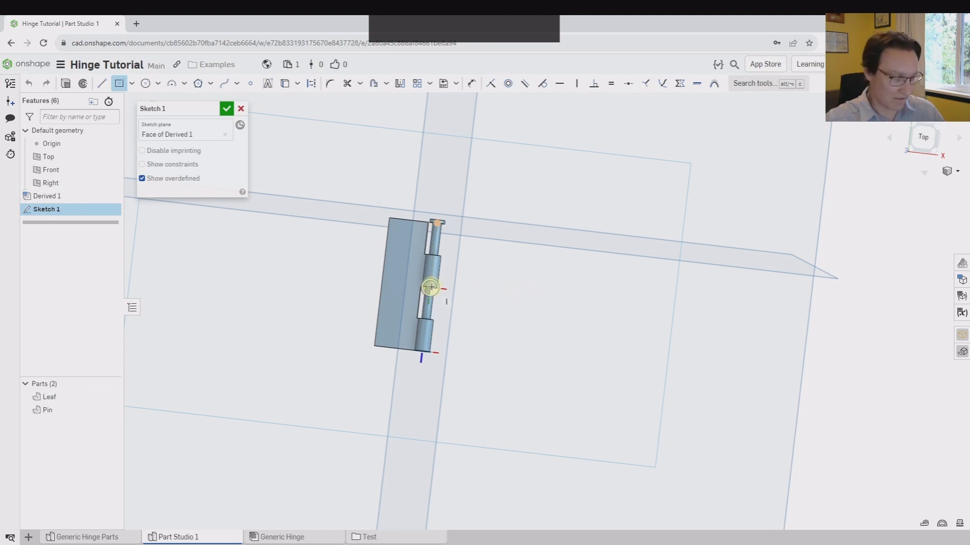
{"action": "left_click", "coordinate": [922, 138]}
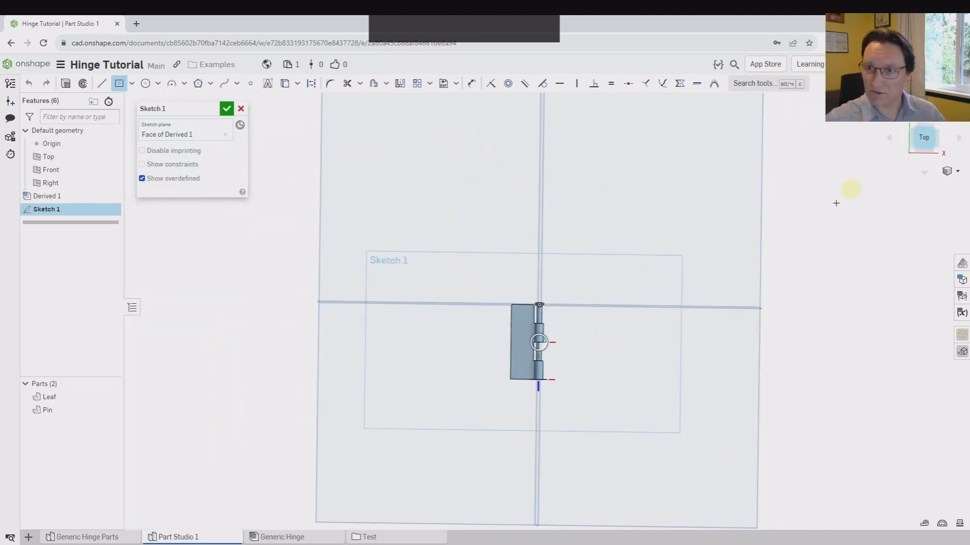
{"action": "scroll", "coordinate": [606, 321], "scroll_direction": "down", "scroll_amount": 3}
{"action": "scroll", "coordinate": [606, 322], "scroll_direction": "down", "scroll_amount": 2}
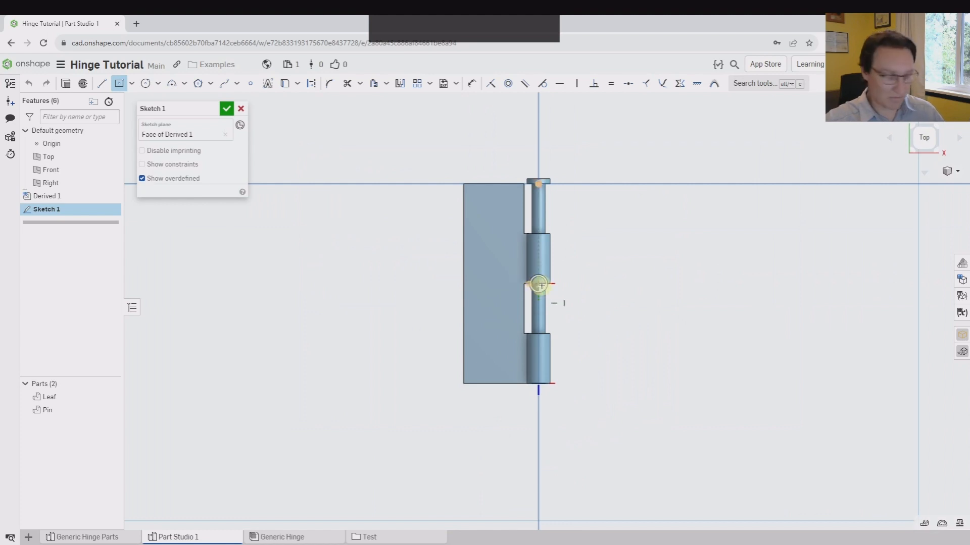
{"action": "key", "text": "q"}
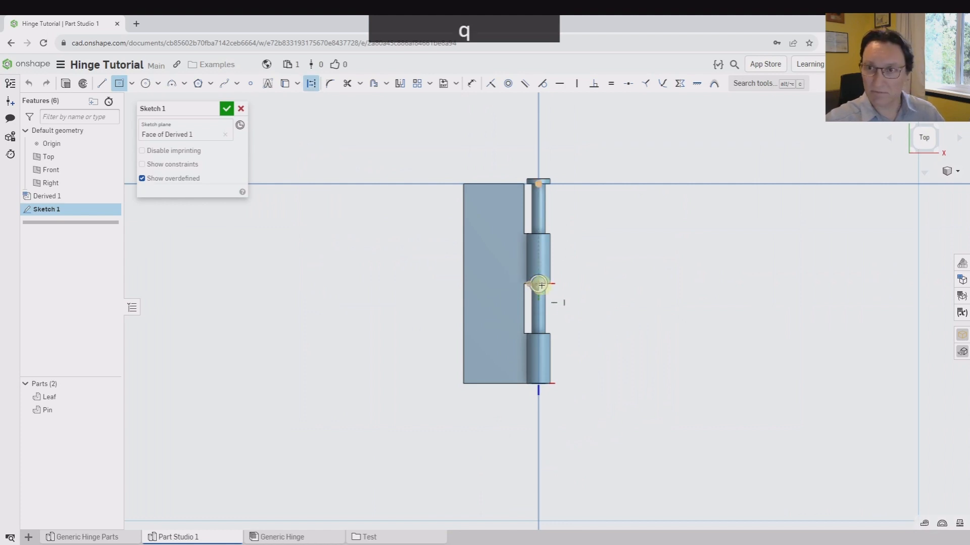
{"action": "left_click", "coordinate": [538, 284]}
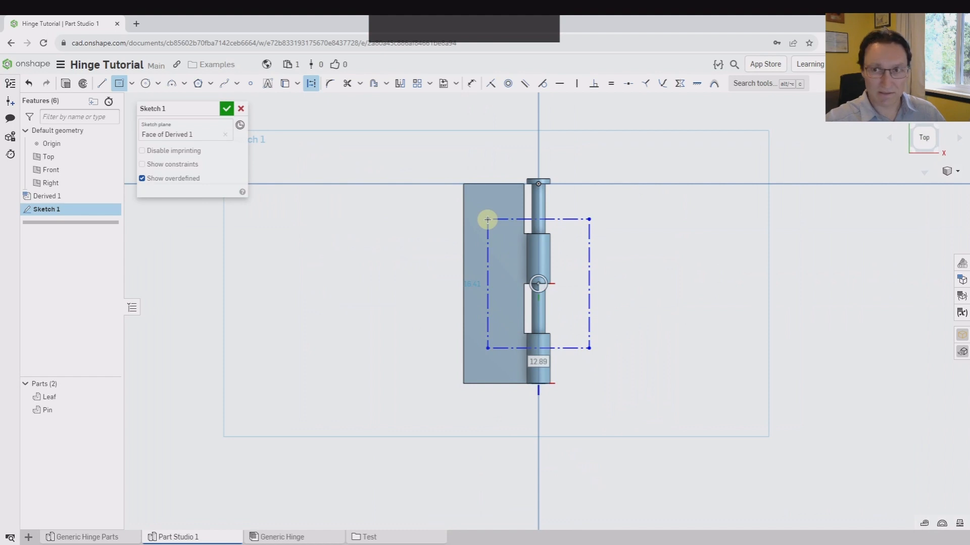
Look up the hole spacing along the leaf on the McMaster-Carr hinge drawing and return to the sketch.
{"action": "mouse_move", "coordinate": [0, 69]}
{"action": "left_mouse_down"}
{"action": "mouse_move", "coordinate": [463, 68]}
{"action": "mouse_move", "coordinate": [415, 50]}
{"action": "left_mouse_up"}
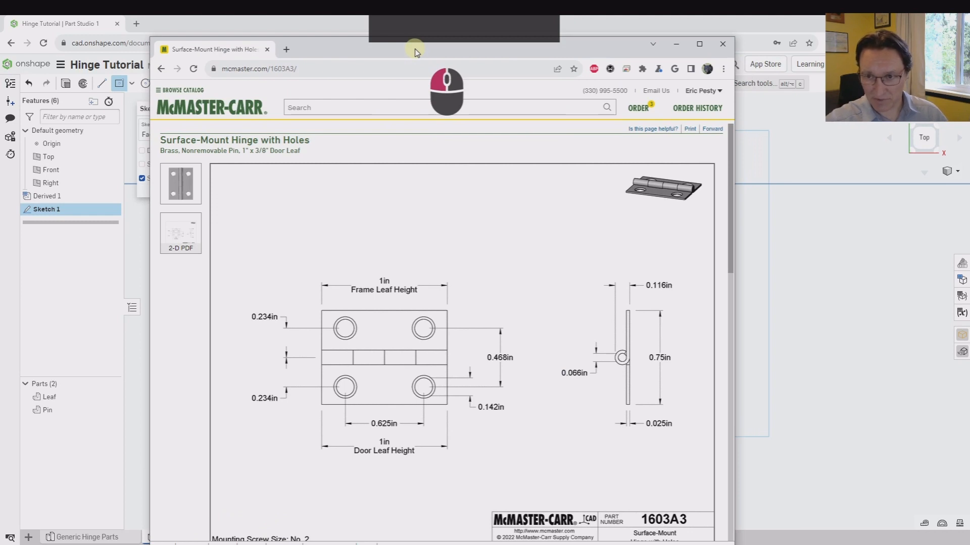
{"action": "left_click_drag", "start_coordinate": [415, 49], "coordinate": [0, 50]}
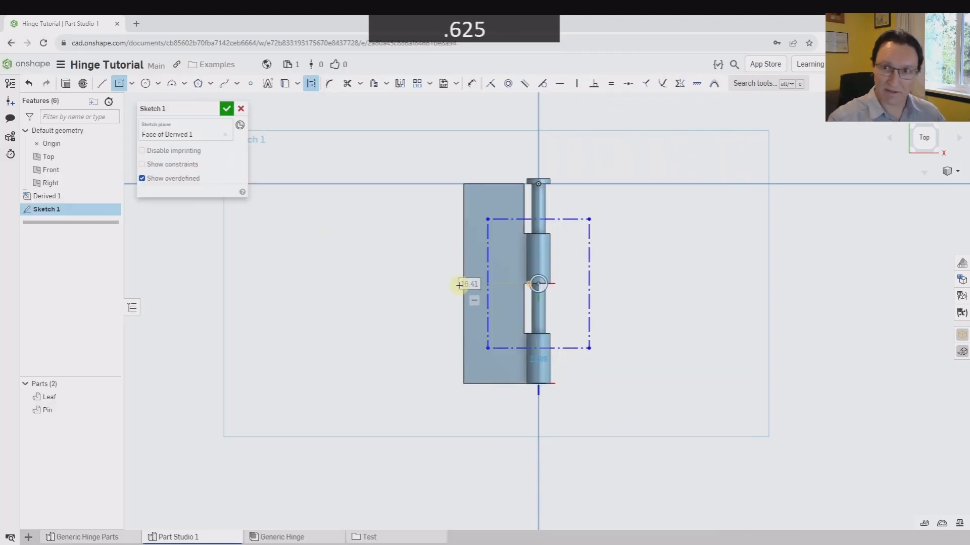
{"action": "key", "text": "Escape"}
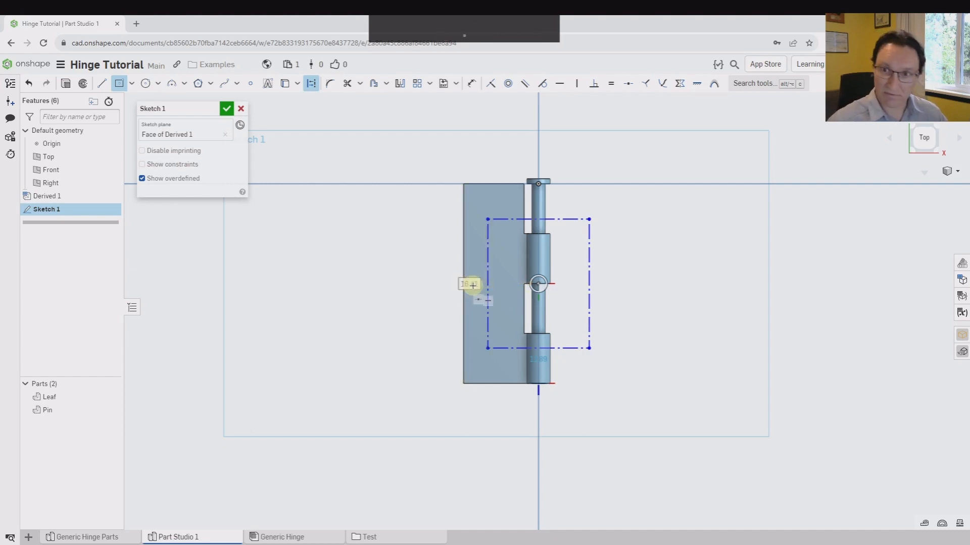
{"action": "key", "text": "Escape"}
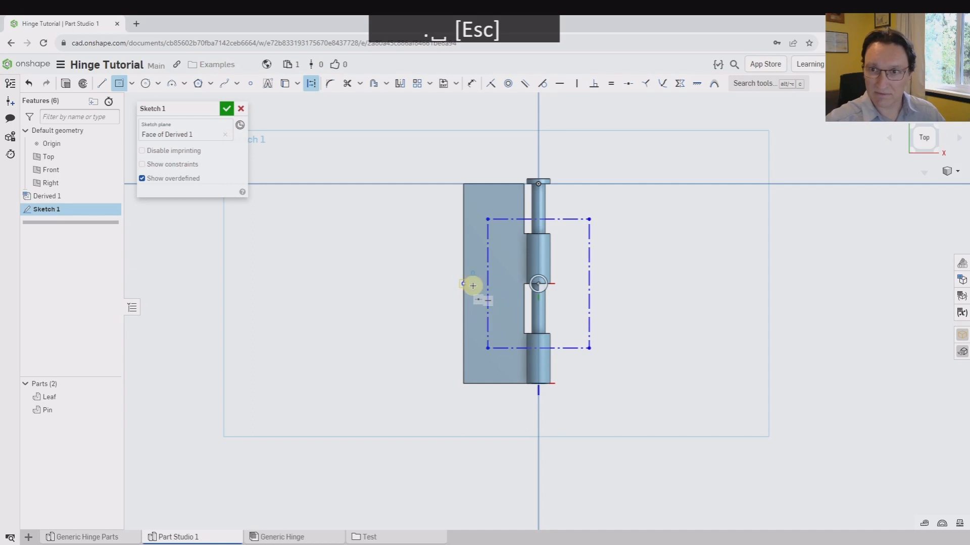
Dimension the vertical side of the construction rectangle and set its value to 0.625.
{"action": "key", "text": "d"}
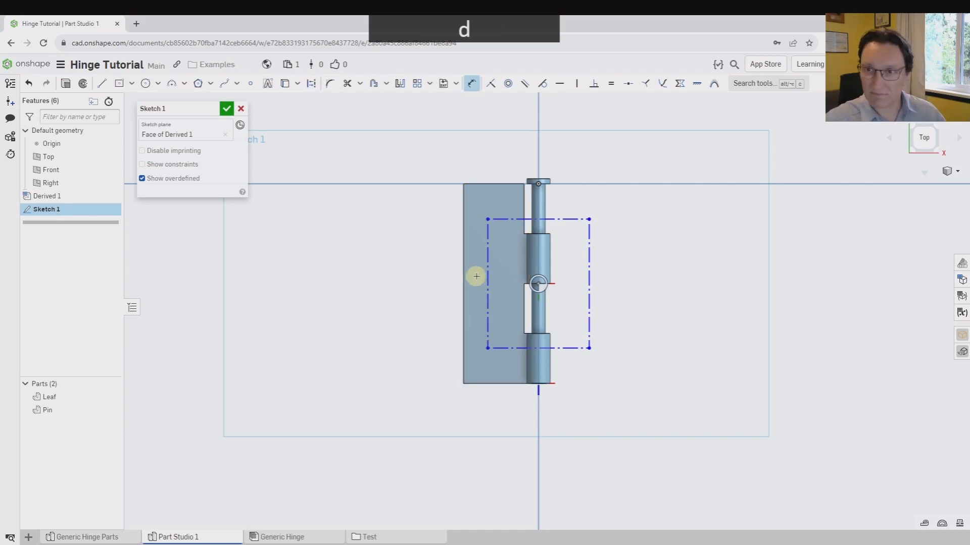
{"action": "left_click", "coordinate": [488, 278]}
{"action": "left_click", "coordinate": [382, 272]}
{"action": "type", "text": ".6"}
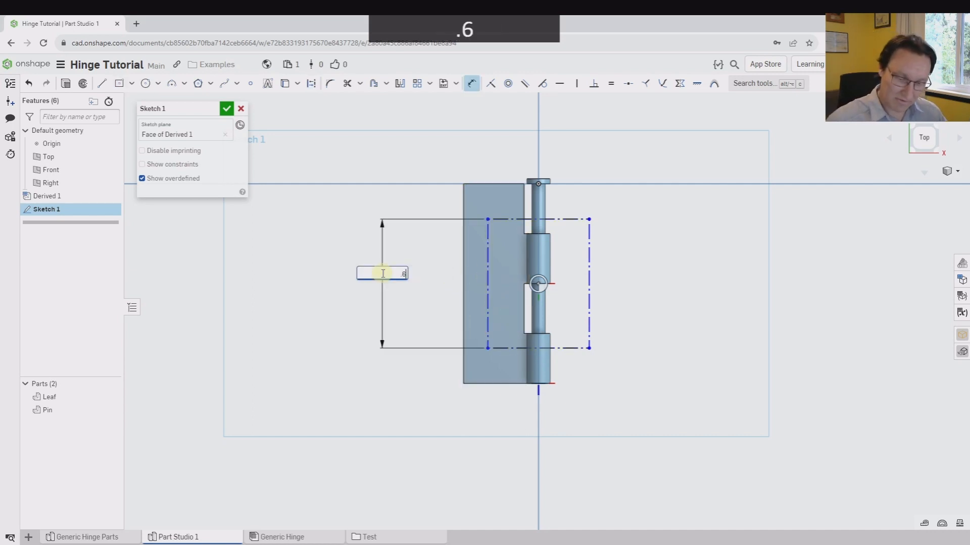
{"action": "type", "text": "25"}
{"action": "key", "text": "Return"}
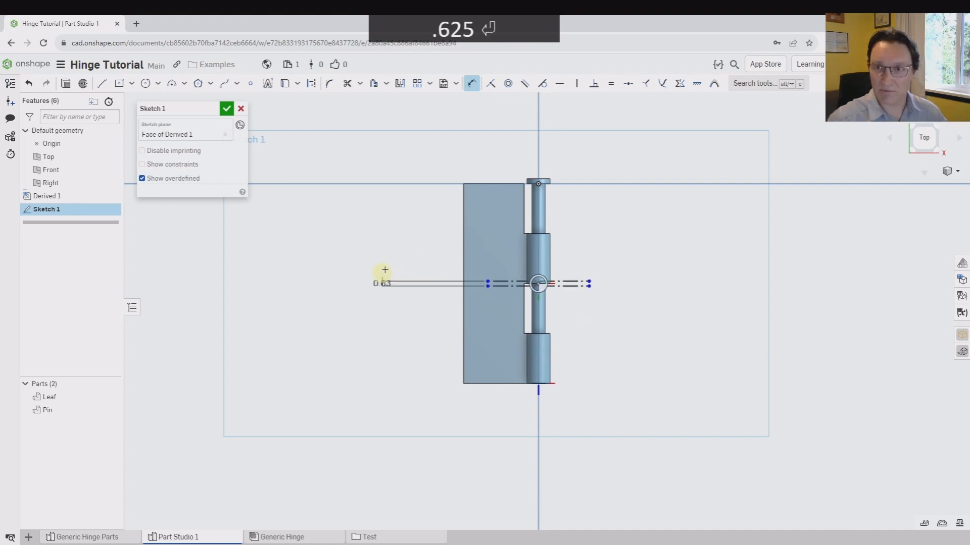
Set the construction rectangle's height dimension to 0.625 in.
{"action": "double_click", "coordinate": [379, 281]}
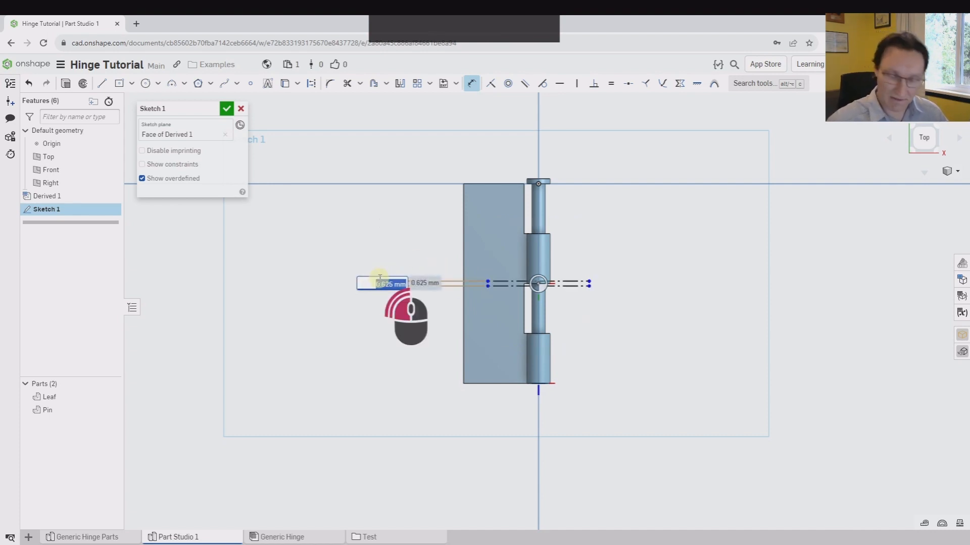
{"action": "type", "text": ".625"}
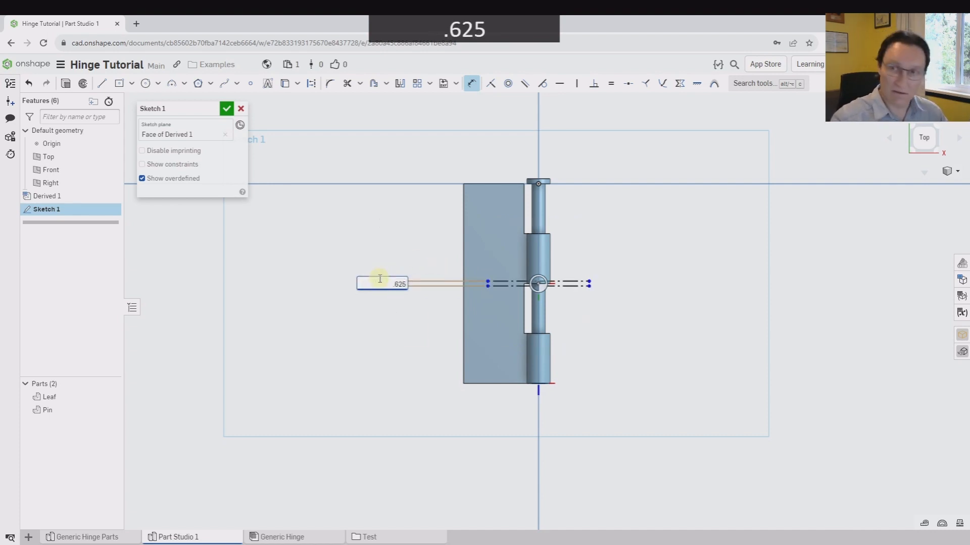
{"action": "type", "text": "in"}
{"action": "key", "text": "Return"}
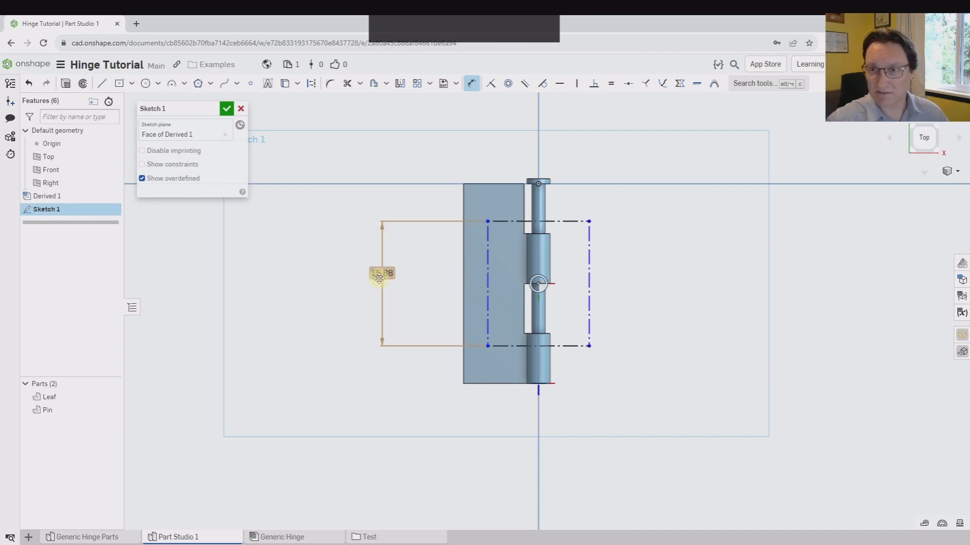
Dimension the horizontal side of the construction rectangle to 0.468 in and finish the sketch.
{"action": "left_click", "coordinate": [511, 346]}
{"action": "left_click", "coordinate": [513, 362]}
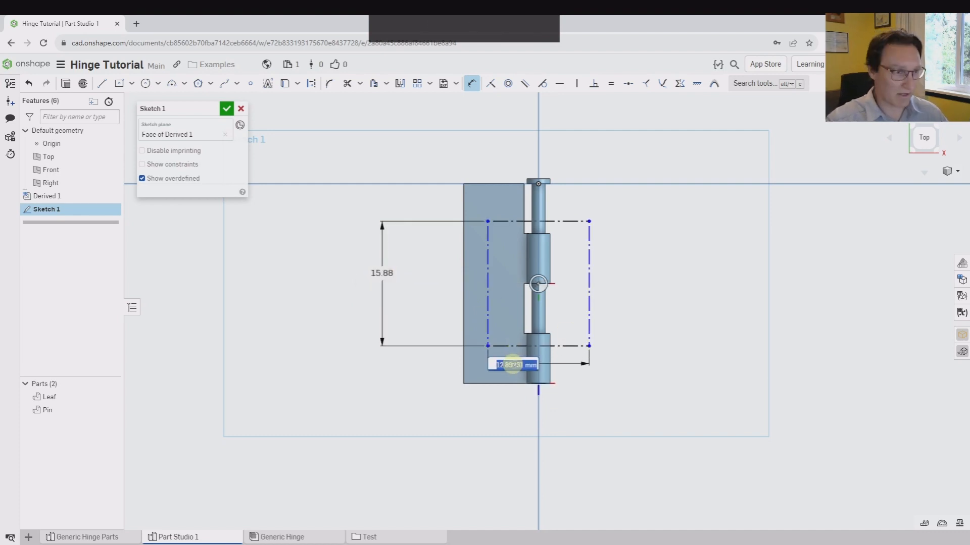
{"action": "type", "text": ".468in"}
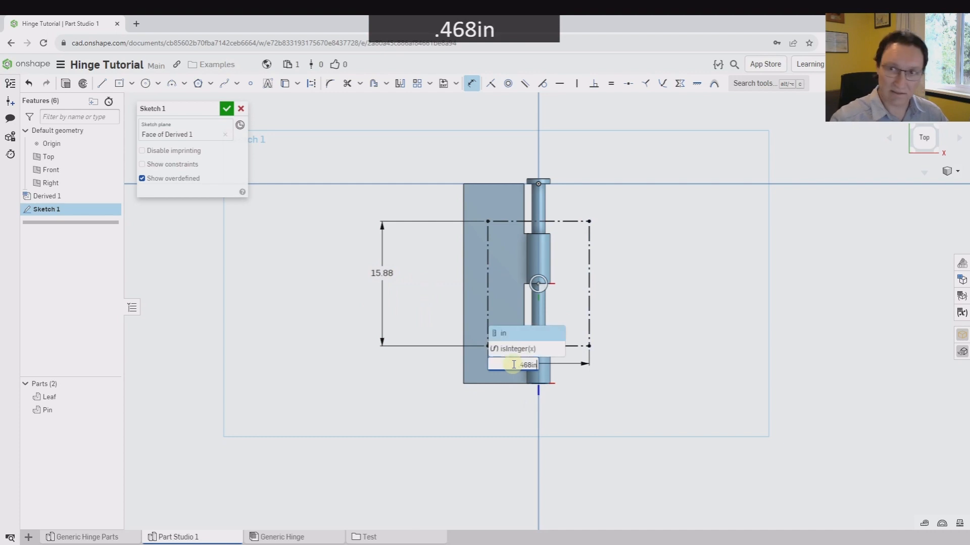
{"action": "key", "text": "Return"}
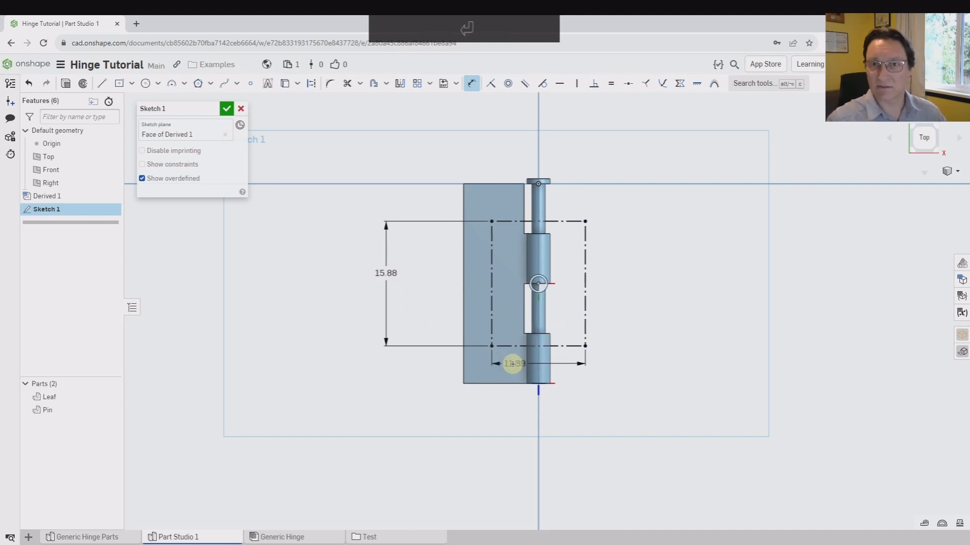
{"action": "left_click", "coordinate": [226, 112]}
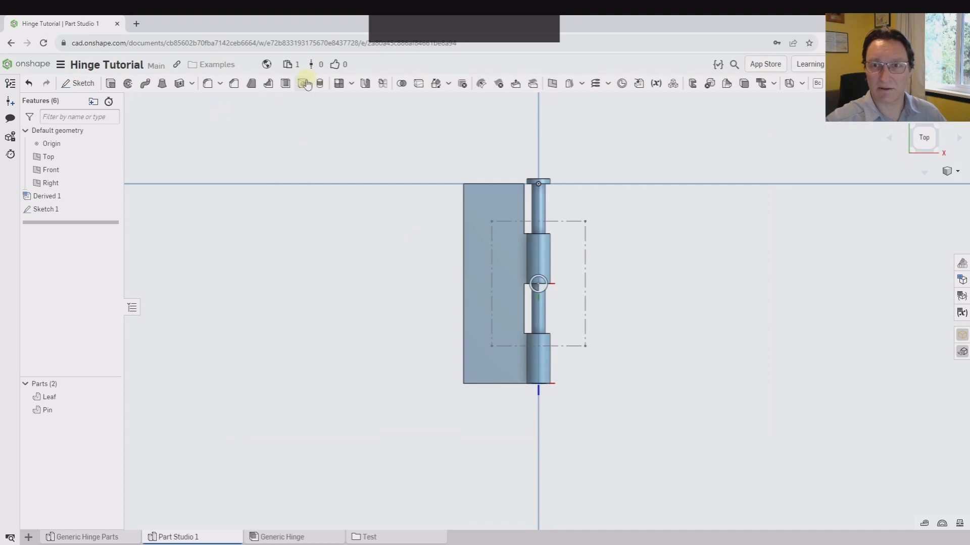
Create through-all countersink holes, ANSI clearance size #2 with free fit, at the two construction rectangle corners lying on the leaf.
{"action": "left_click", "coordinate": [302, 83]}
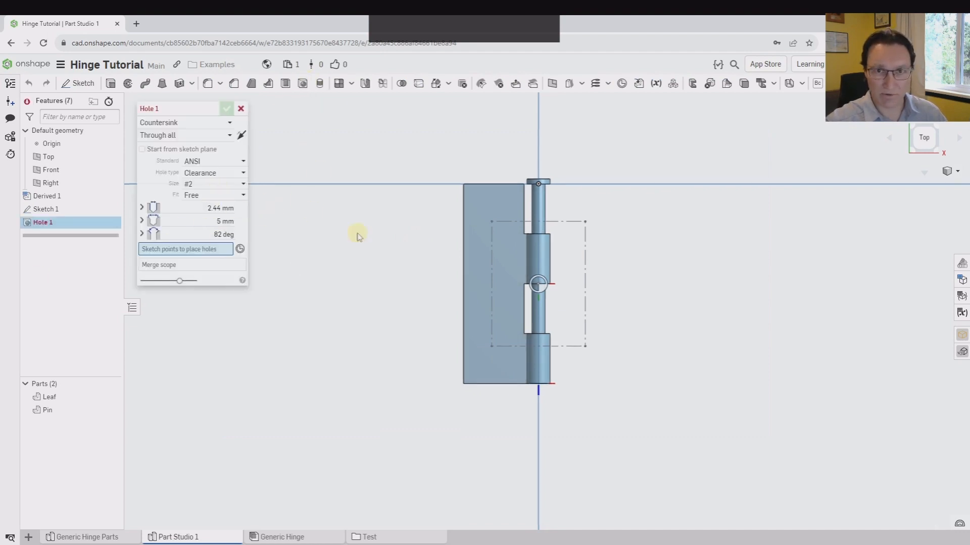
{"action": "left_click_drag", "start_coordinate": [0, 24], "coordinate": [0, 24]}
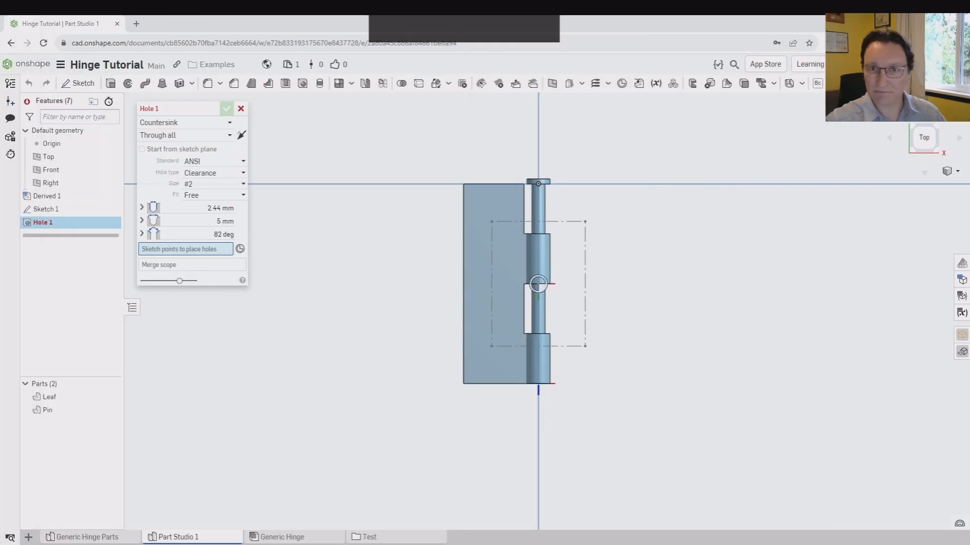
{"action": "left_click", "coordinate": [491, 222]}
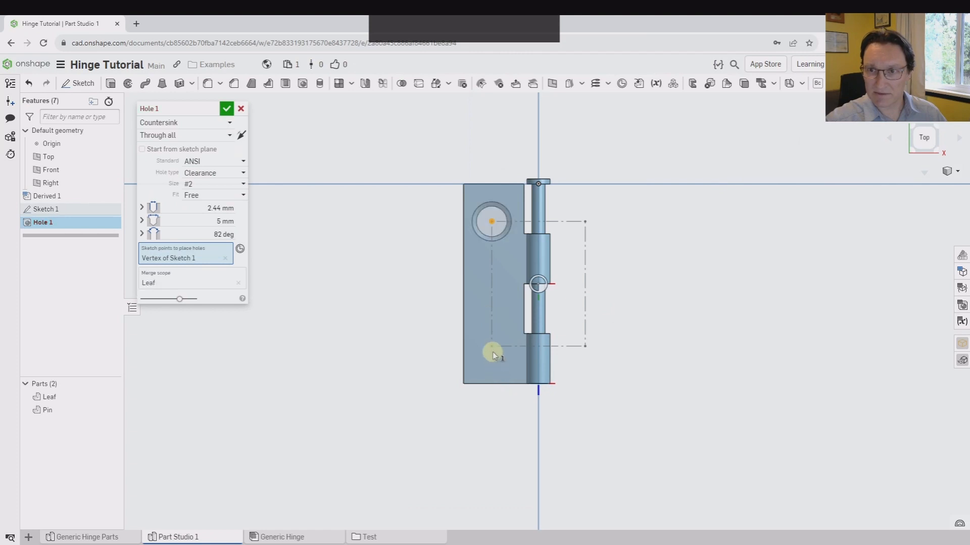
{"action": "left_click", "coordinate": [491, 347]}
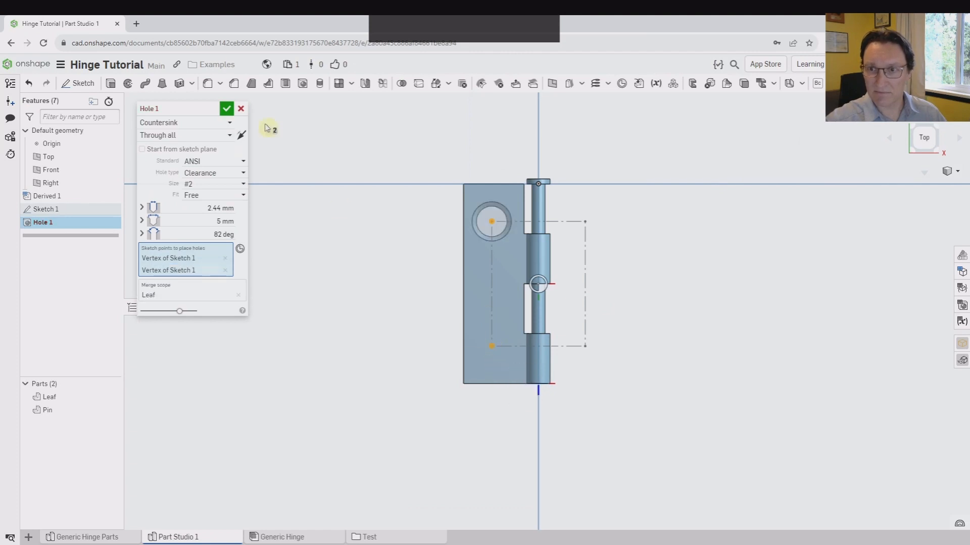
{"action": "left_click", "coordinate": [226, 109]}
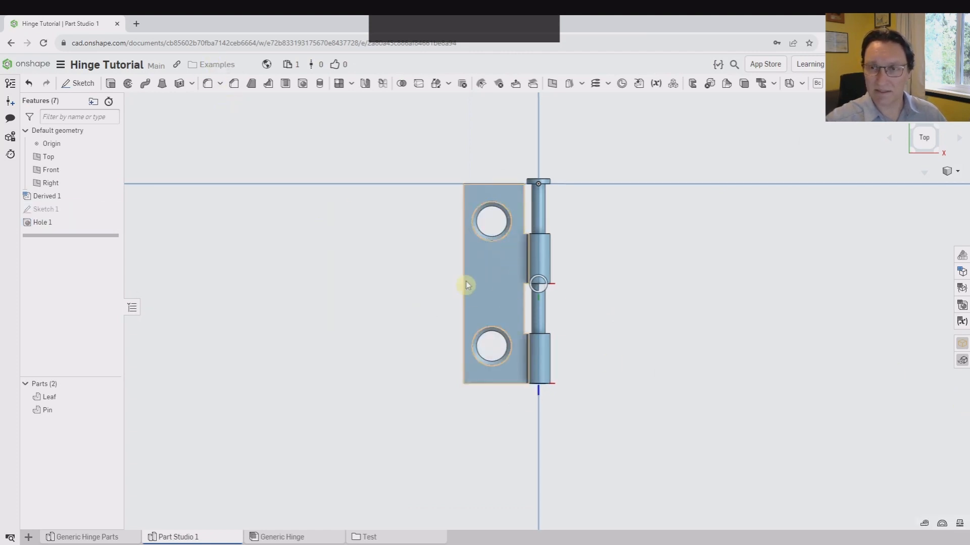
Start a Delete Face feature and select the end face and the cylindrical side face of the pin head.
{"action": "scroll", "coordinate": [556, 162], "scroll_direction": "up", "scroll_amount": 3}
{"action": "right_click_drag", "start_coordinate": [561, 206], "coordinate": [529, 207]}
{"action": "scroll", "coordinate": [495, 278], "scroll_direction": "down", "scroll_amount": 2}
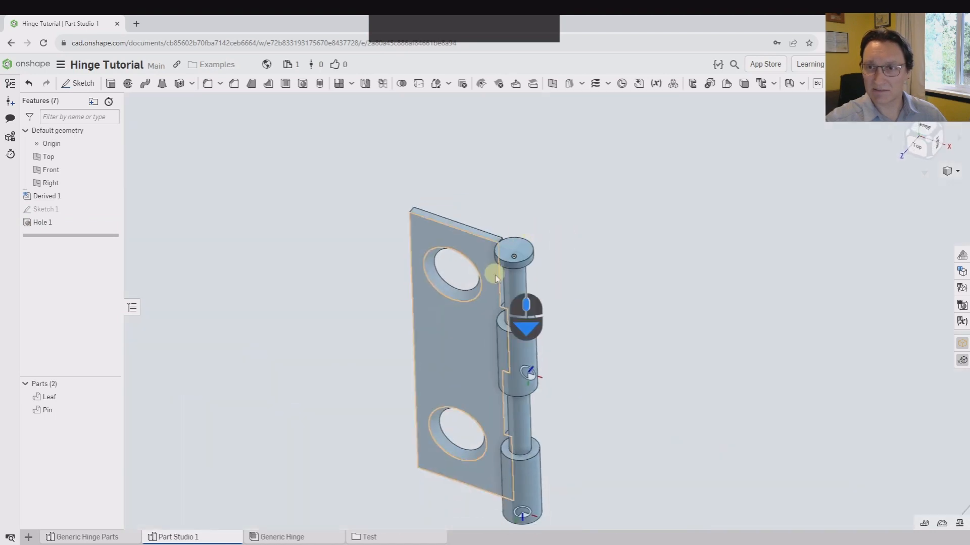
{"action": "scroll", "coordinate": [495, 275], "scroll_direction": "down", "scroll_amount": 4}
{"action": "right_click_drag", "start_coordinate": [560, 243], "coordinate": [571, 221]}
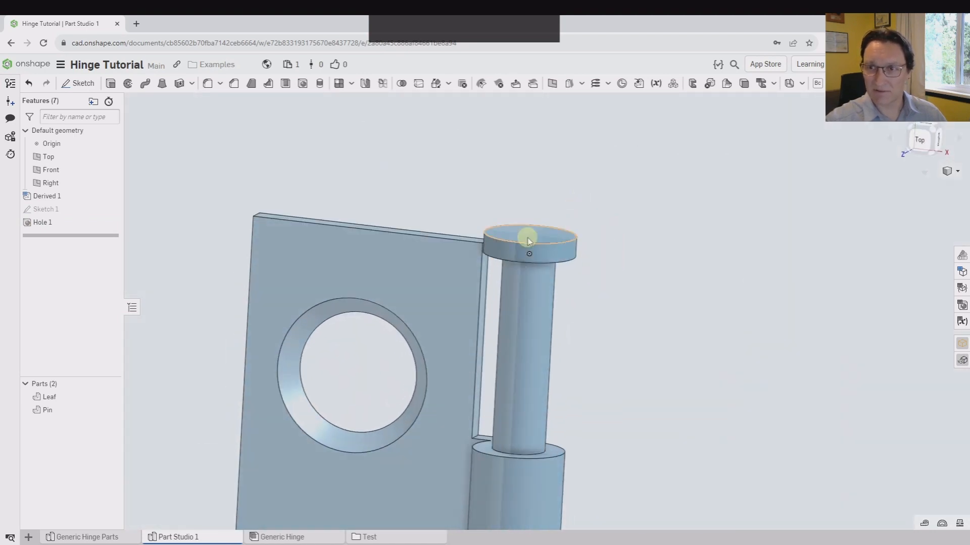
{"action": "scroll", "coordinate": [529, 253], "scroll_direction": "down", "scroll_amount": 5}
{"action": "right_click_drag", "start_coordinate": [552, 268], "coordinate": [490, 244]}
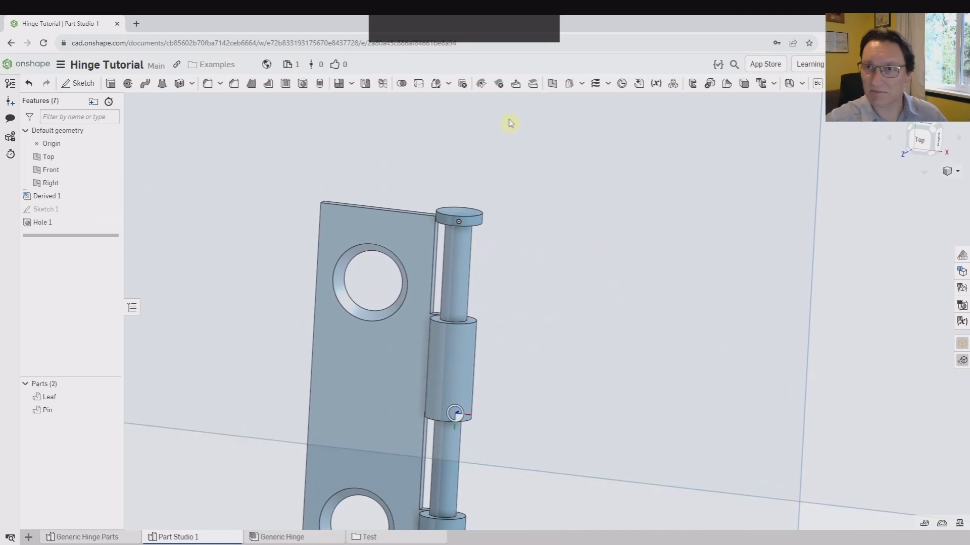
{"action": "left_click", "coordinate": [498, 83]}
{"action": "scroll", "coordinate": [452, 216], "scroll_direction": "up", "scroll_amount": 6}
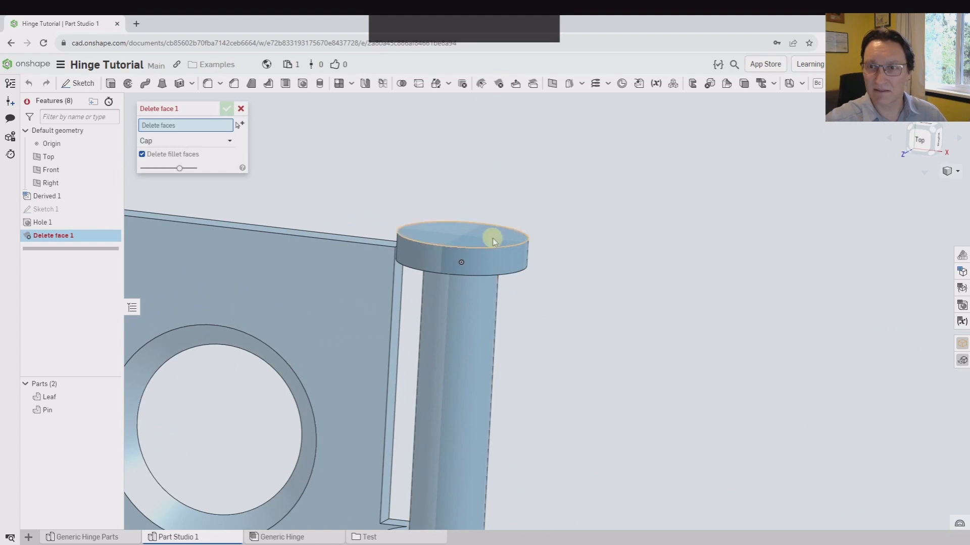
{"action": "left_click", "coordinate": [492, 239]}
{"action": "left_click", "coordinate": [490, 264]}
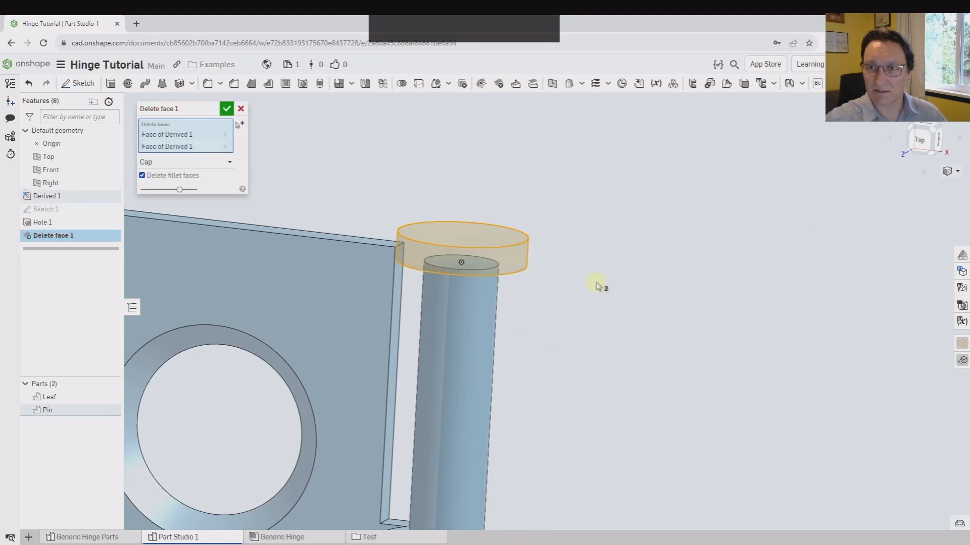
{"action": "mouse_move", "coordinate": [599, 284]}
{"action": "right_mouse_down"}
{"action": "mouse_move", "coordinate": [597, 259]}
{"action": "mouse_move", "coordinate": [591, 292]}
{"action": "right_mouse_up"}
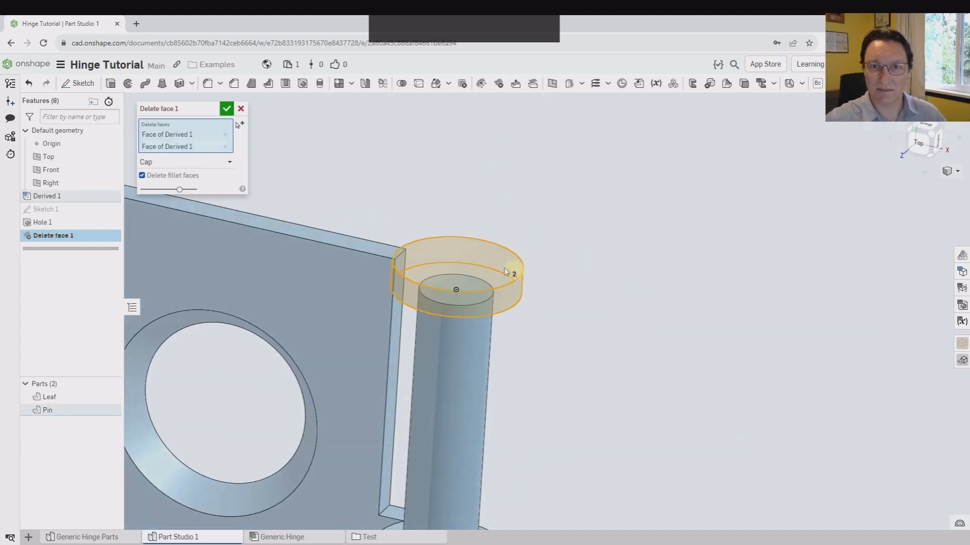
Try the Heal option for the face deletion and add the underside face of the pin head to the selection.
{"action": "left_click", "coordinate": [171, 162]}
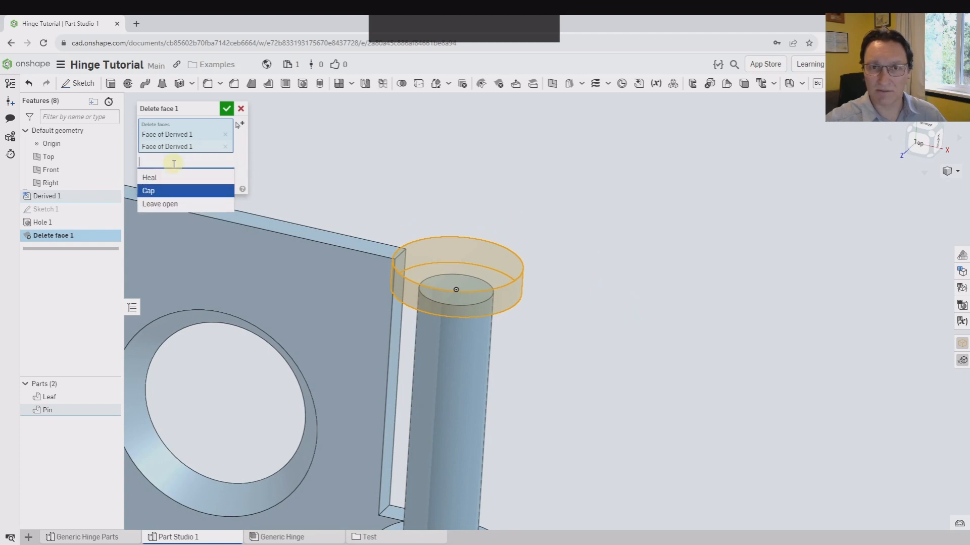
{"action": "left_click", "coordinate": [173, 179]}
{"action": "right_click_drag", "start_coordinate": [573, 336], "coordinate": [461, 276]}
{"action": "scroll", "coordinate": [505, 359], "scroll_direction": "down", "scroll_amount": 5}
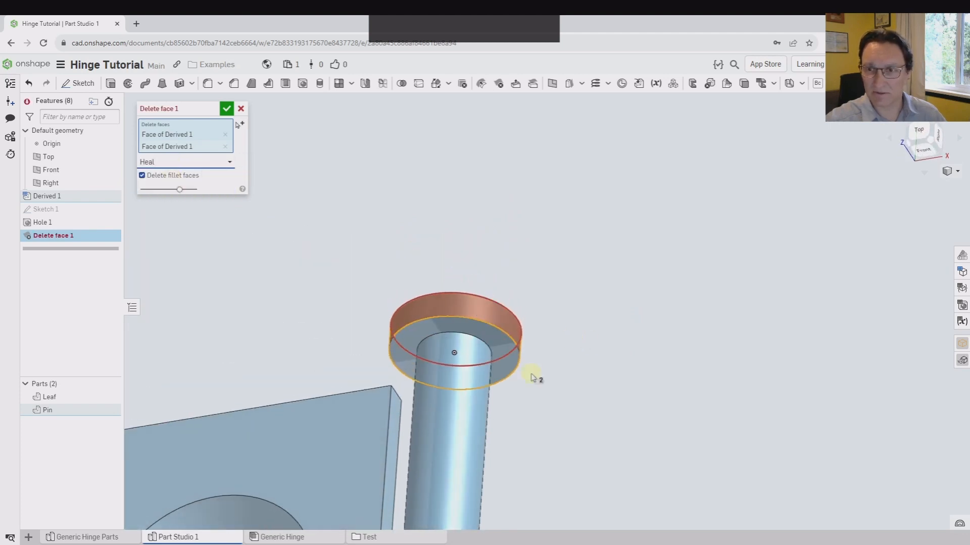
{"action": "left_click", "coordinate": [496, 352]}
{"action": "right_click_drag", "start_coordinate": [388, 311], "coordinate": [347, 308]}
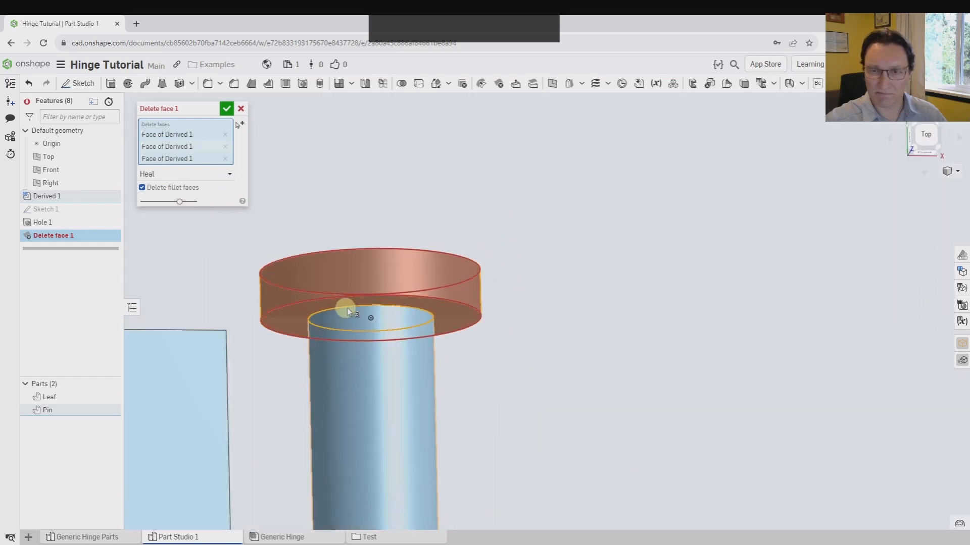
Try the Leave open option for the face deletion on the pin head.
{"action": "left_click", "coordinate": [181, 174]}
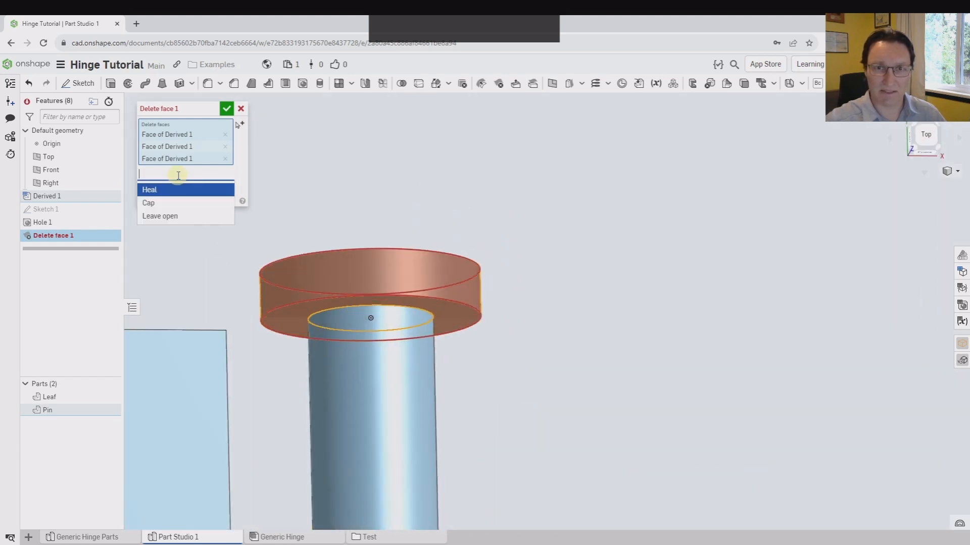
{"action": "left_click", "coordinate": [152, 216]}
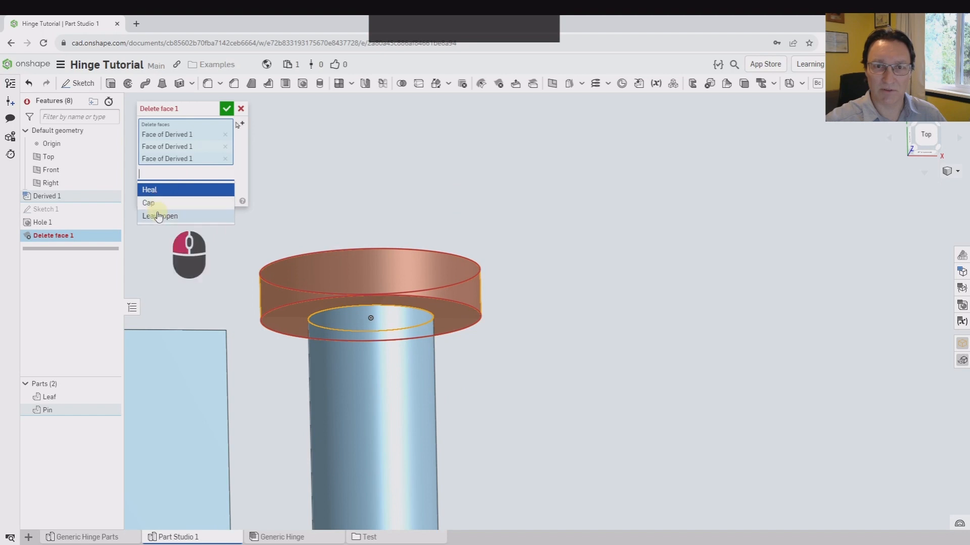
{"action": "right_click_drag", "start_coordinate": [342, 205], "coordinate": [345, 252]}
{"action": "scroll", "coordinate": [451, 384], "scroll_direction": "down", "scroll_amount": 3}
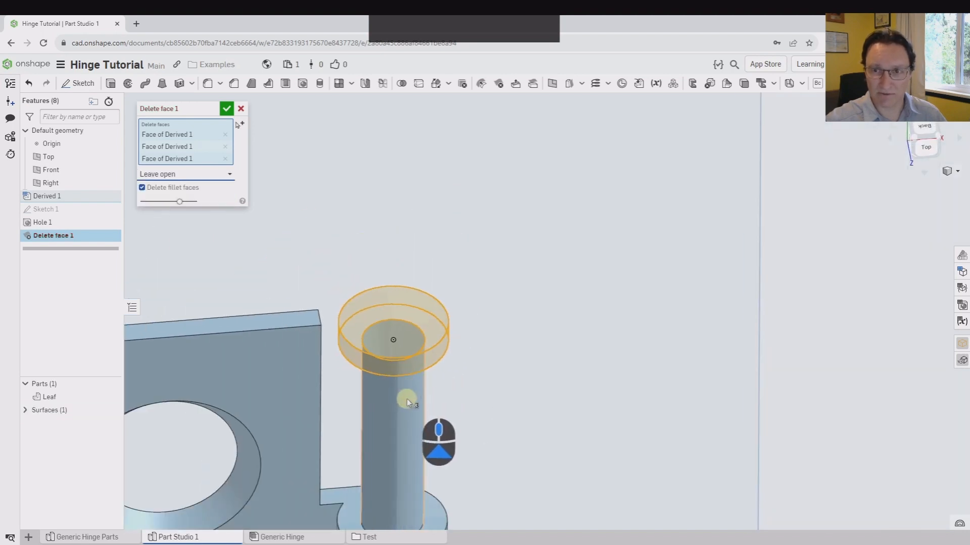
{"action": "middle_click_drag", "start_coordinate": [407, 398], "coordinate": [372, 241]}
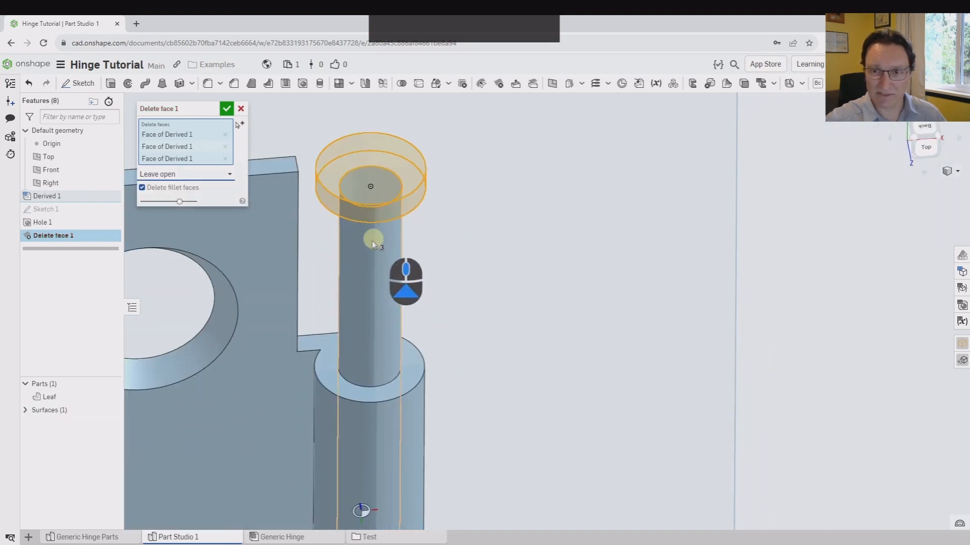
Set the face deletion to Cap and accept it to remove the head from the pin.
{"action": "left_click", "coordinate": [162, 174]}
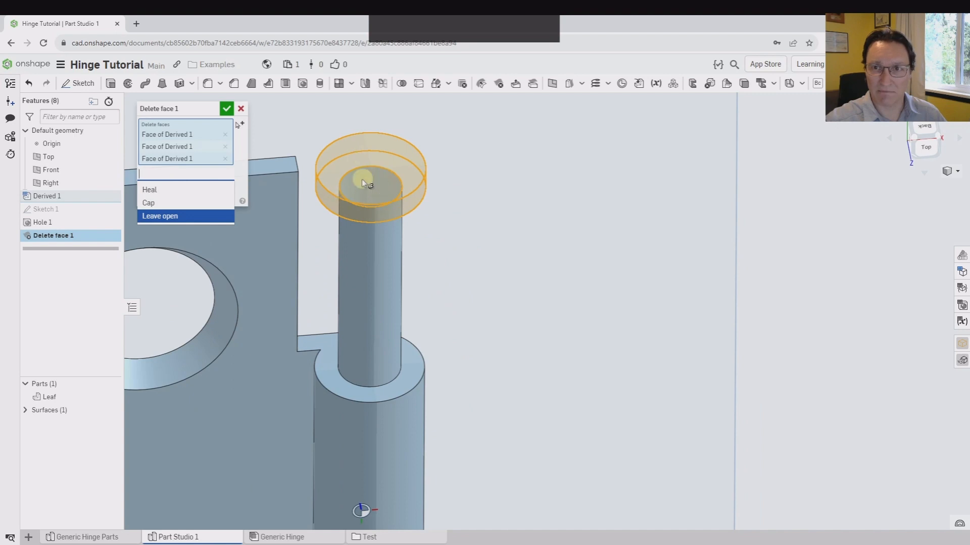
{"action": "left_click", "coordinate": [177, 202]}
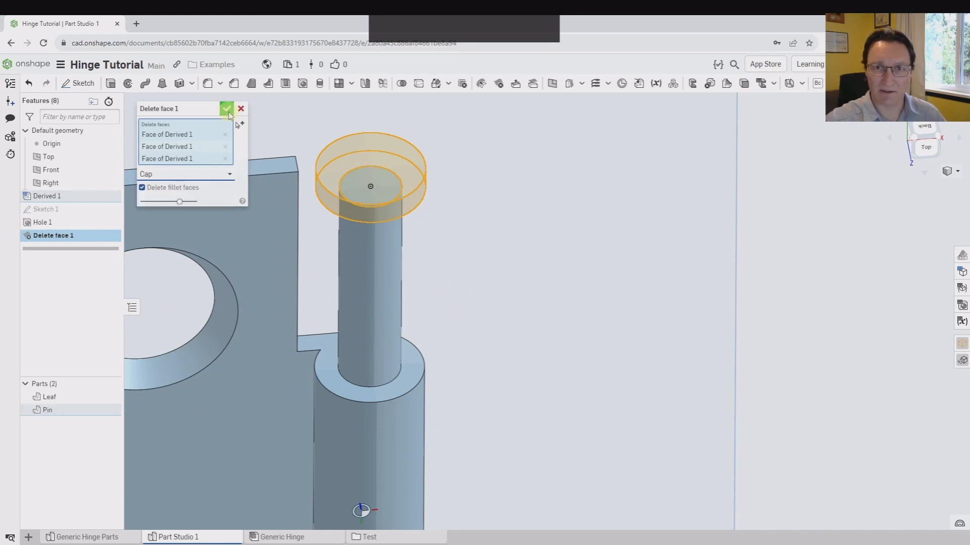
{"action": "left_click", "coordinate": [226, 110]}
{"action": "scroll", "coordinate": [480, 342], "scroll_direction": "down", "scroll_amount": 10}
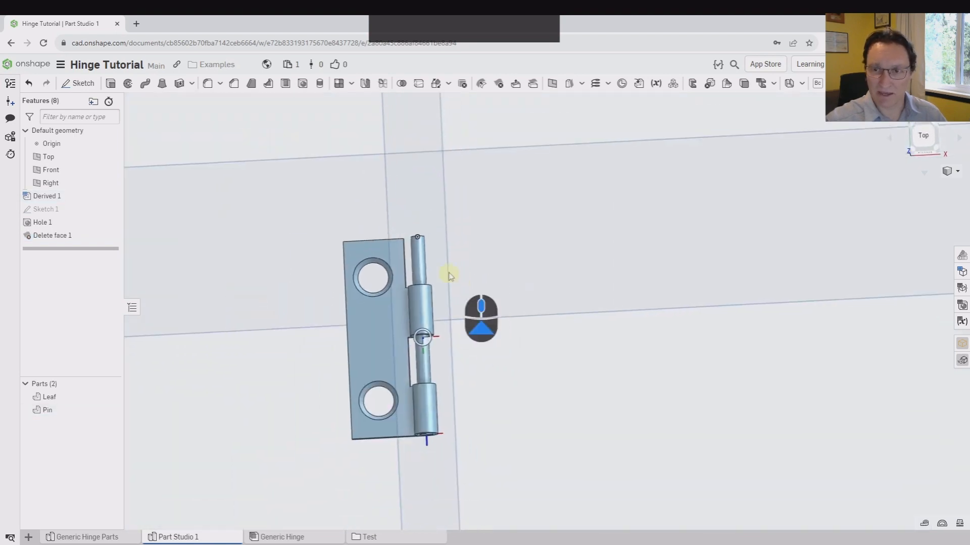
{"action": "mouse_move", "coordinate": [450, 274]}
{"action": "right_mouse_down"}
{"action": "mouse_move", "coordinate": [421, 240]}
{"action": "mouse_move", "coordinate": [436, 271]}
{"action": "right_mouse_up"}
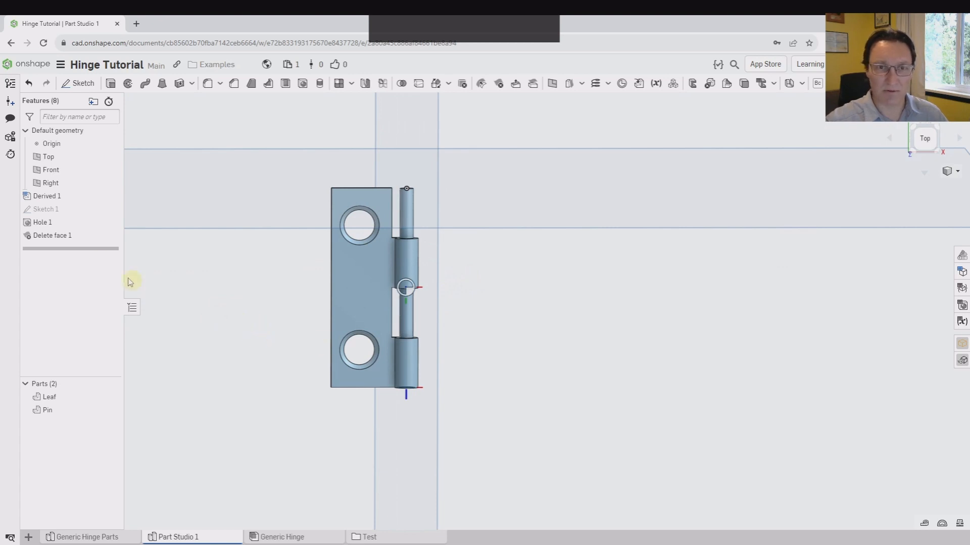
Duplicate the Generic Hinge assembly and move Part Studio 1 between the original and its copy.
{"action": "right_click", "coordinate": [272, 537]}
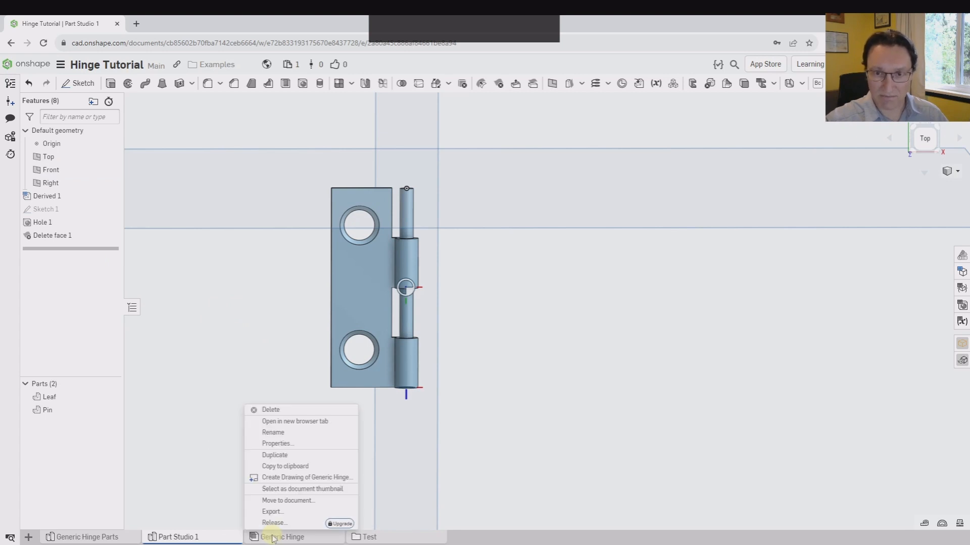
{"action": "left_click", "coordinate": [275, 539]}
{"action": "right_click", "coordinate": [276, 539]}
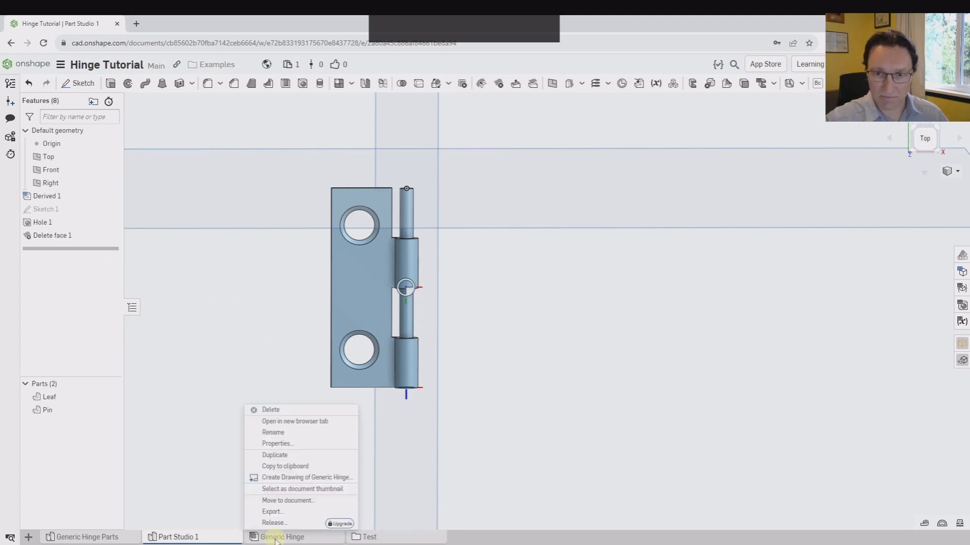
{"action": "left_click", "coordinate": [277, 455]}
{"action": "left_click", "coordinate": [391, 538]}
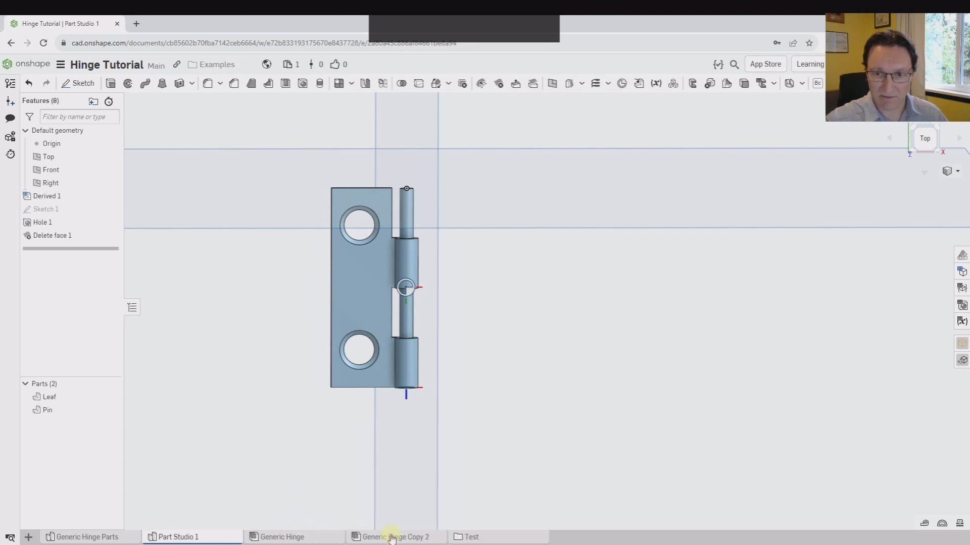
{"action": "left_click_drag", "start_coordinate": [197, 539], "coordinate": [321, 540]}
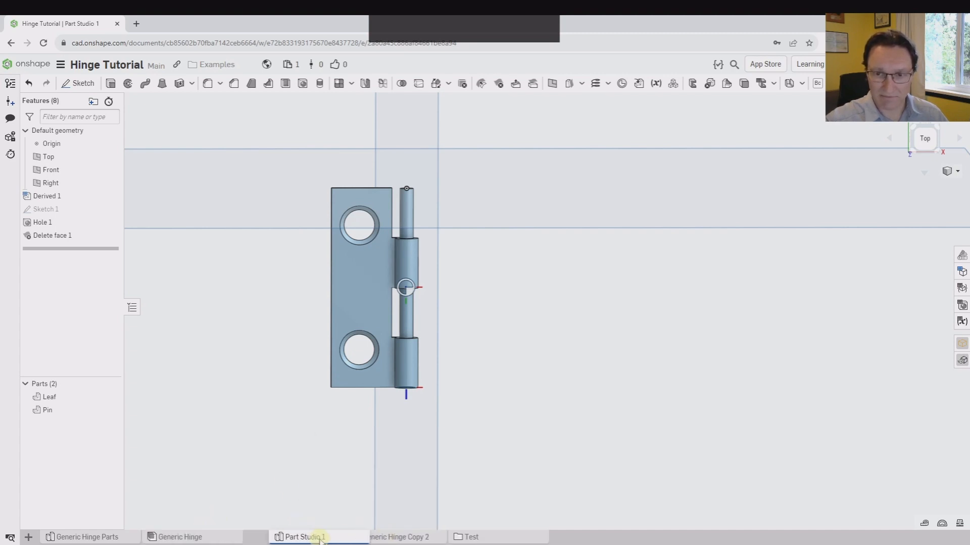
Rename the Generic Hinge Copy 2 assembly as "Specific hinge".
{"action": "right_click", "coordinate": [394, 539]}
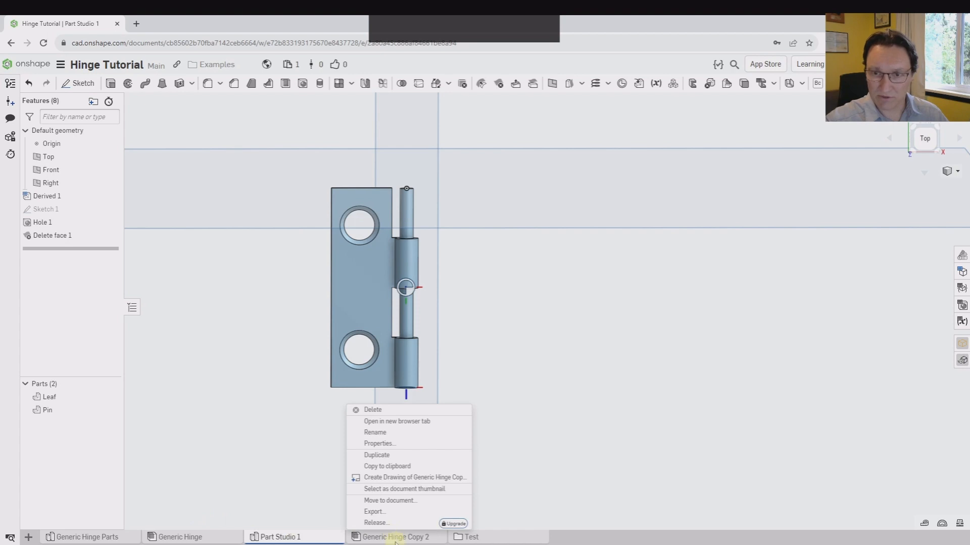
{"action": "left_click", "coordinate": [385, 432]}
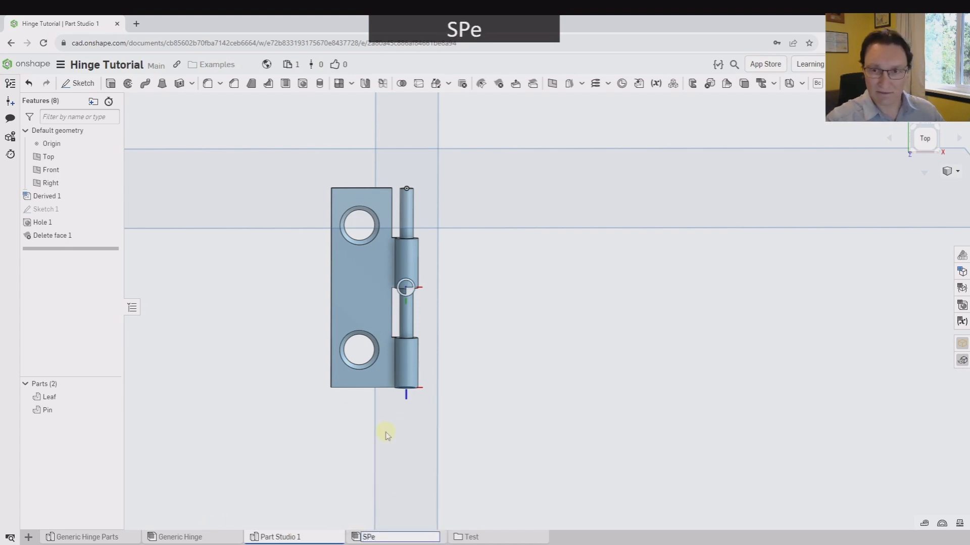
{"action": "type", "text": "Specific hinge"}
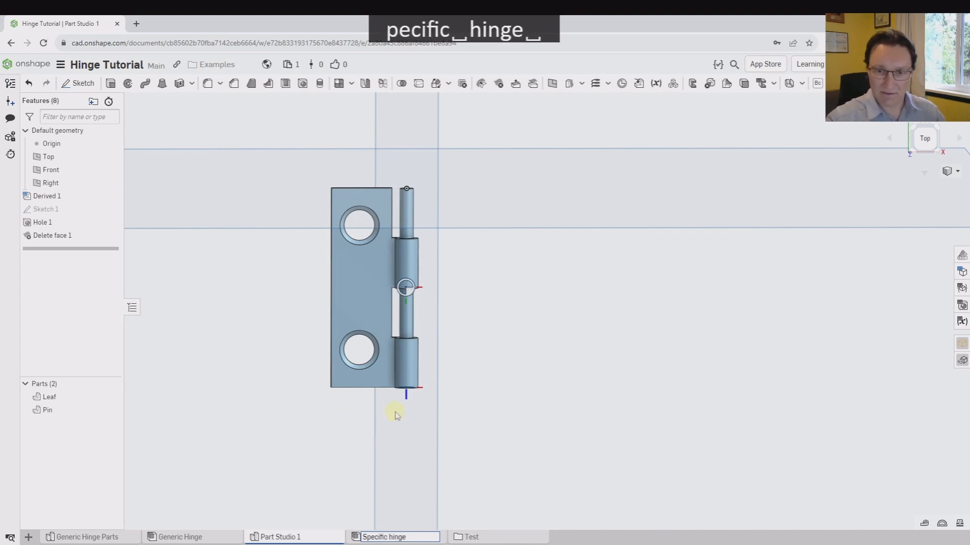
{"action": "key", "text": "BackSpace"}
Rename Part Studio 1 as "Specific hinge" to match its assembly.
{"action": "right_click", "coordinate": [294, 537]}
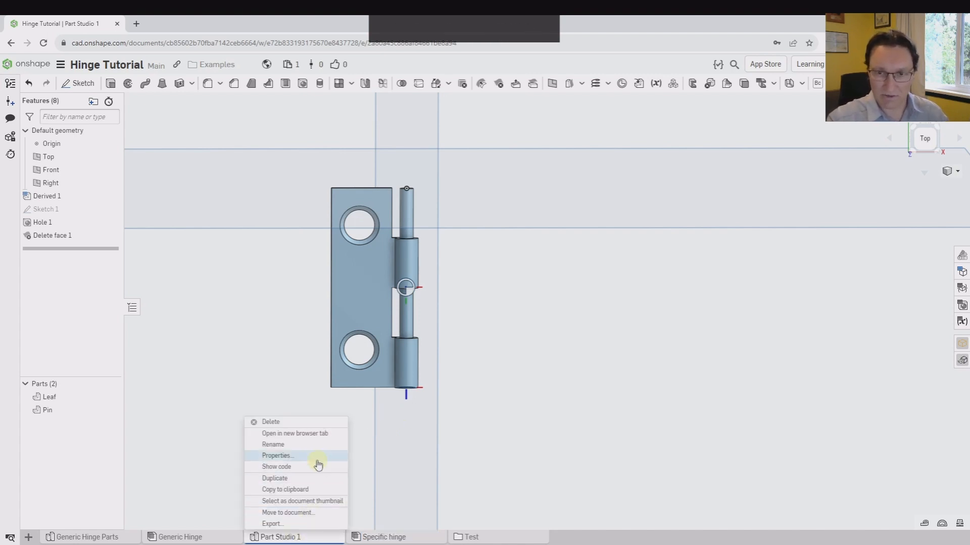
{"action": "left_click", "coordinate": [309, 445]}
{"action": "type", "text": "Spe"}
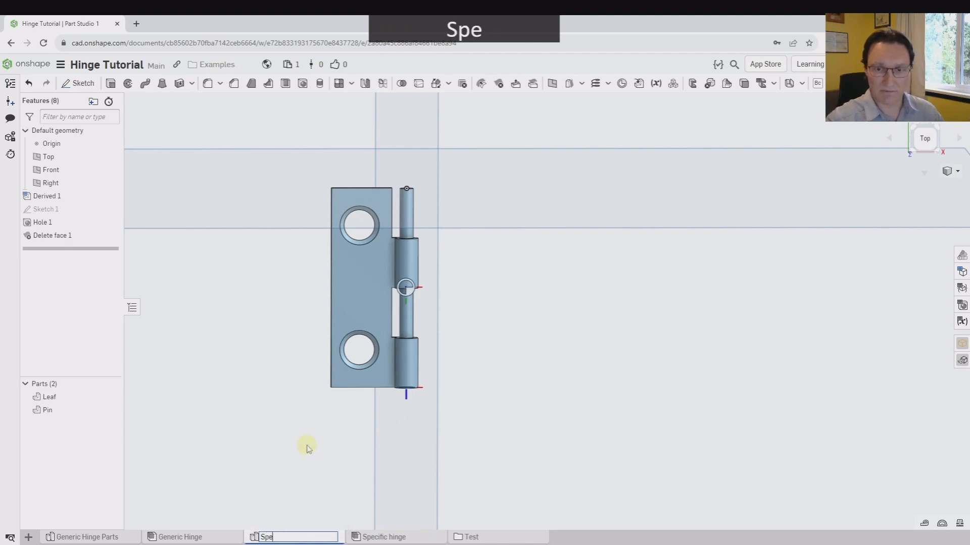
{"action": "type", "text": "cific hinge"}
{"action": "key", "text": "Return"}
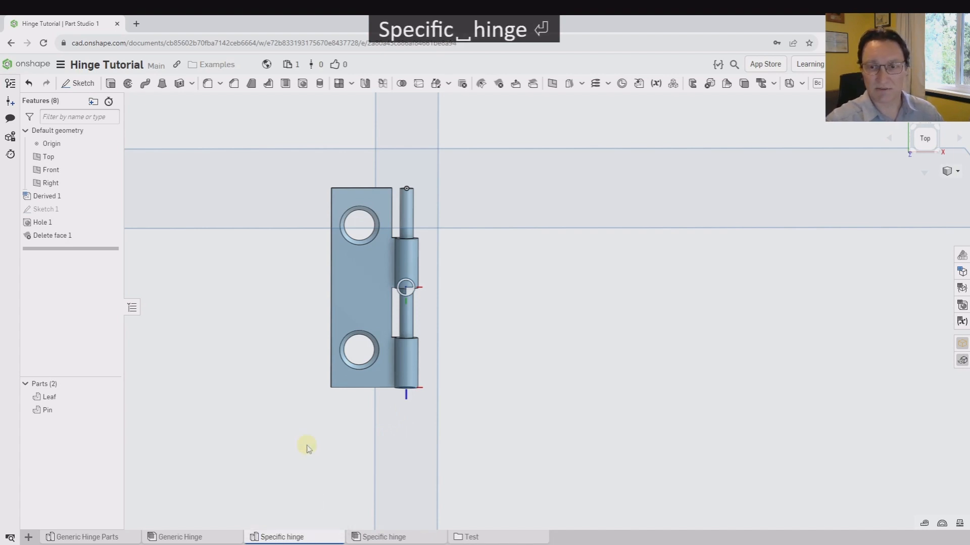
Delete the size Configuration and "Heavy duty?" configuration inputs from the Specific hinge assembly.
{"action": "left_click", "coordinate": [374, 537]}
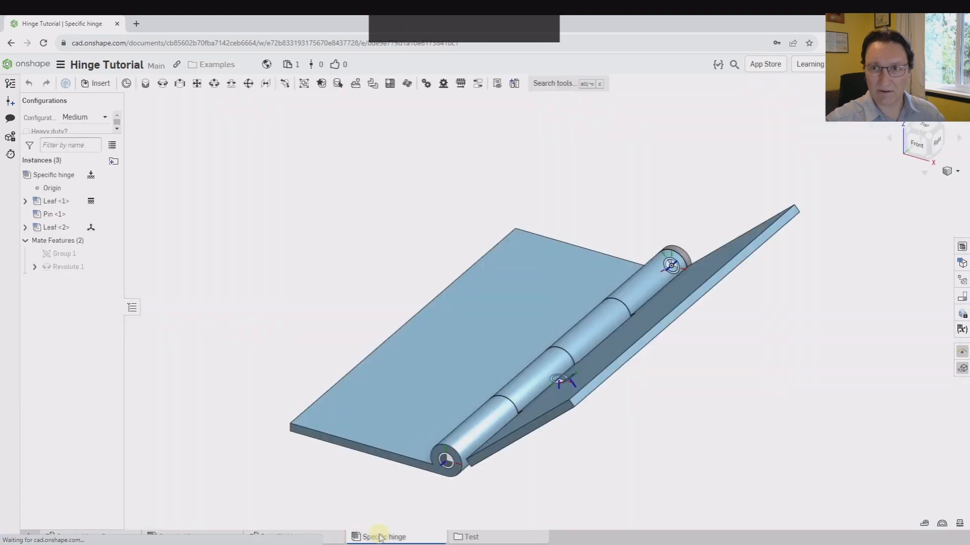
{"action": "scroll", "coordinate": [586, 120], "scroll_direction": "up", "scroll_amount": 2}
{"action": "right_click_drag", "start_coordinate": [586, 120], "coordinate": [627, 221]}
{"action": "middle_click_drag", "start_coordinate": [606, 219], "coordinate": [459, 260]}
{"action": "scroll", "coordinate": [455, 258], "scroll_direction": "up", "scroll_amount": 2}
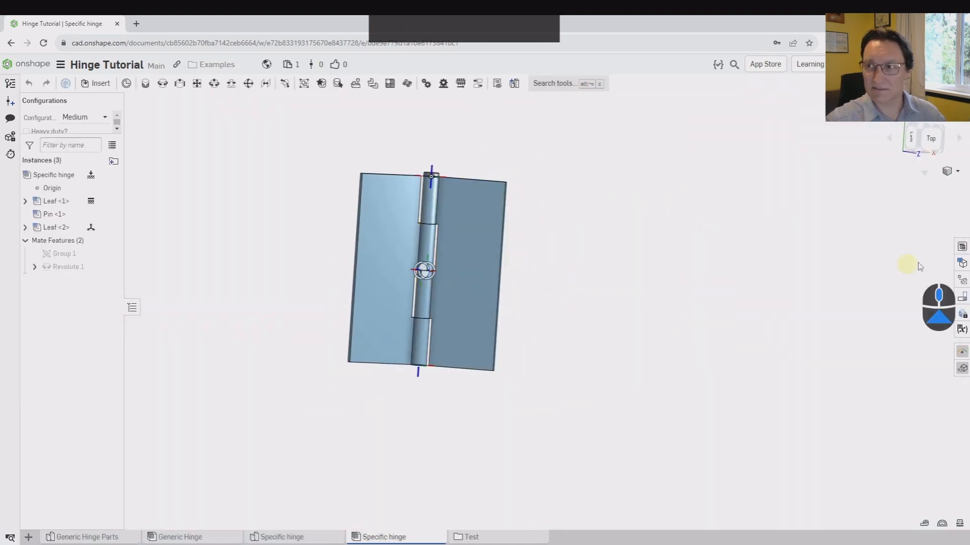
{"action": "left_click", "coordinate": [962, 263]}
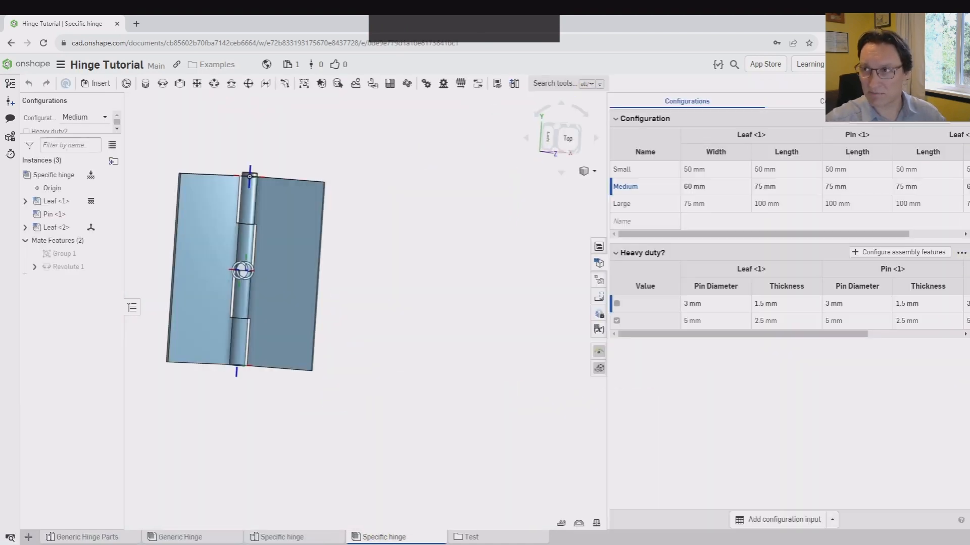
{"action": "left_click", "coordinate": [962, 122]}
{"action": "left_click", "coordinate": [916, 174]}
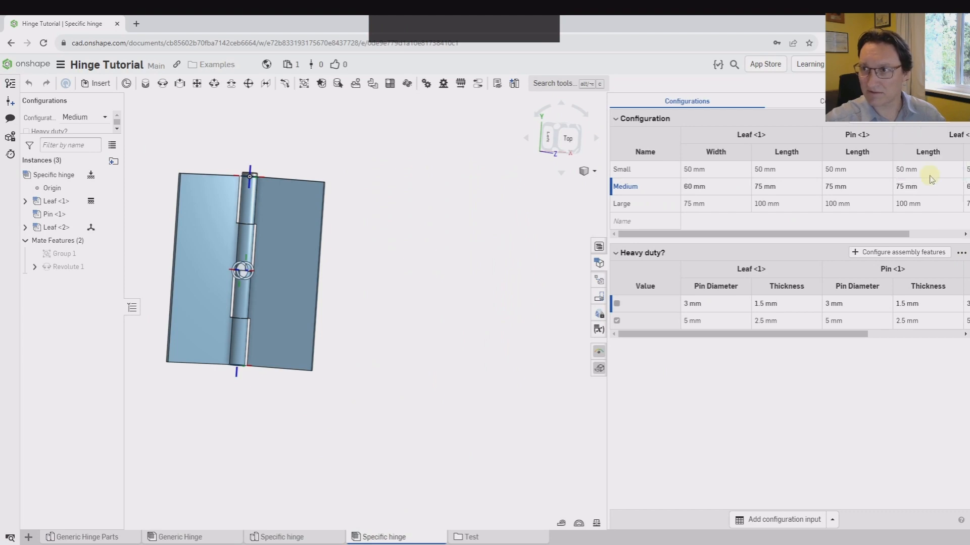
{"action": "left_click", "coordinate": [963, 124]}
{"action": "left_click", "coordinate": [946, 158]}
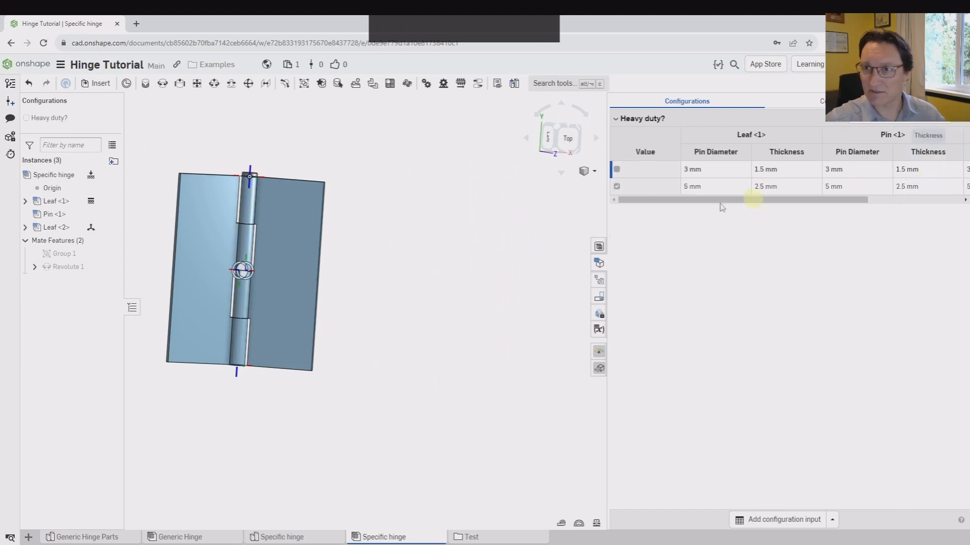
{"action": "left_click", "coordinate": [604, 267]}
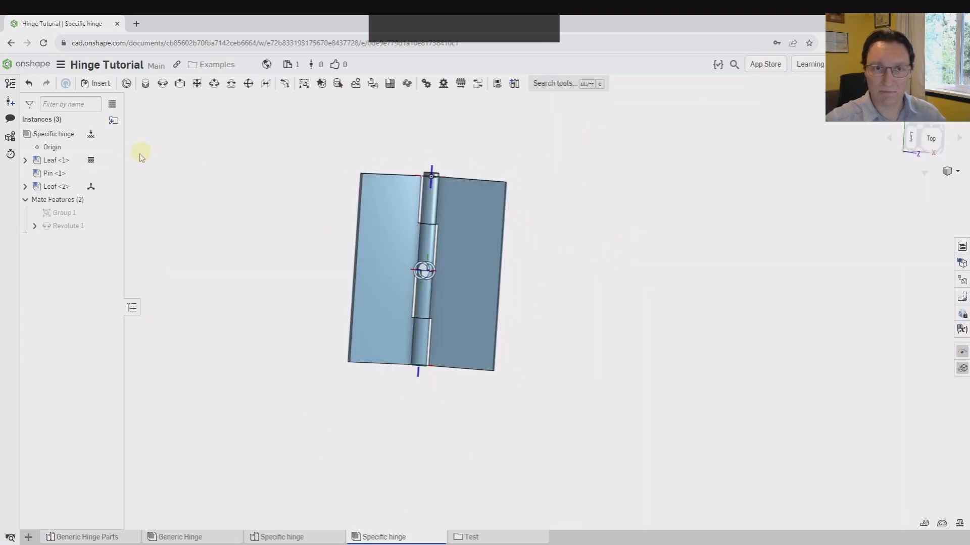
Replace both Leaf instances in the assembly with the Leaf from the Specific hinge part studio.
{"action": "left_click", "coordinate": [51, 160]}
{"action": "mouse_move", "coordinate": [50, 193]}
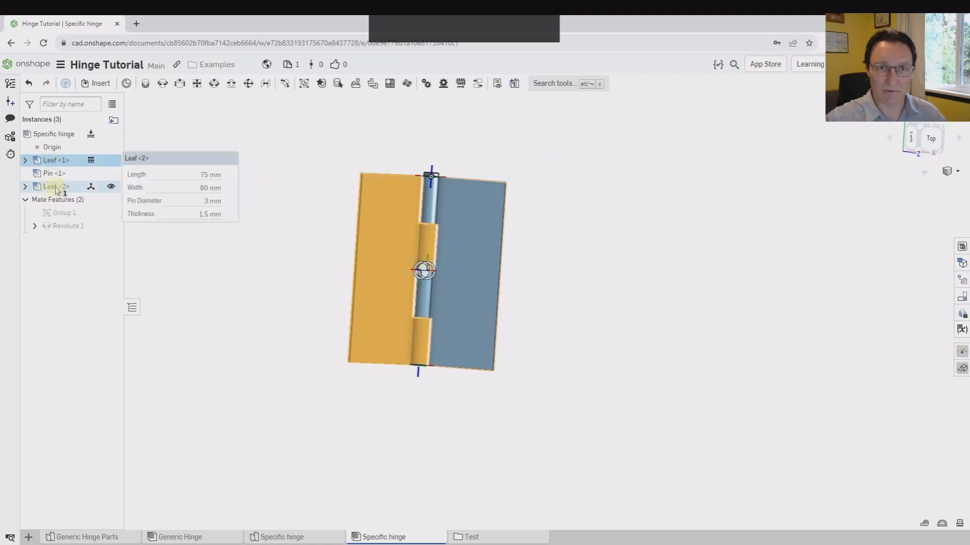
{"action": "left_click", "coordinate": [57, 187], "text": "ctrl"}
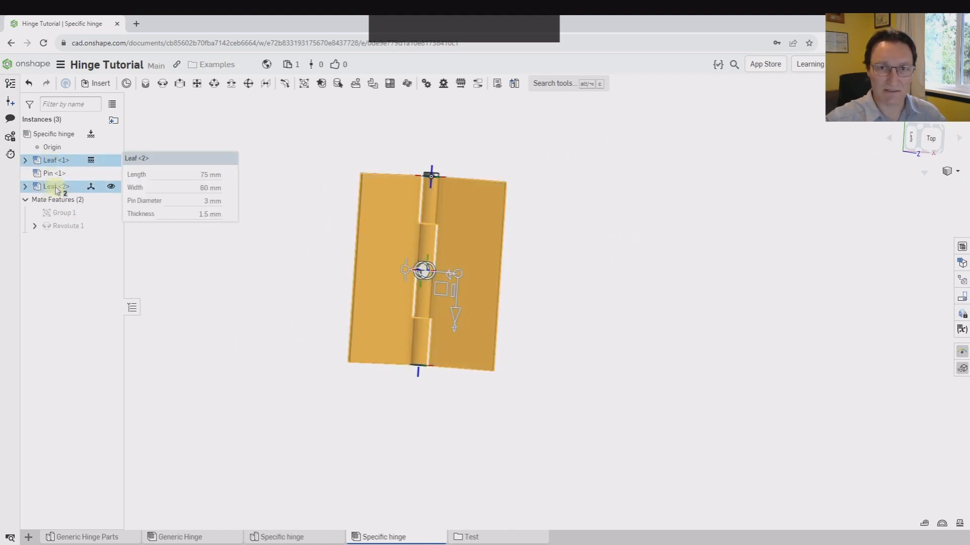
{"action": "right_click", "coordinate": [56, 190]}
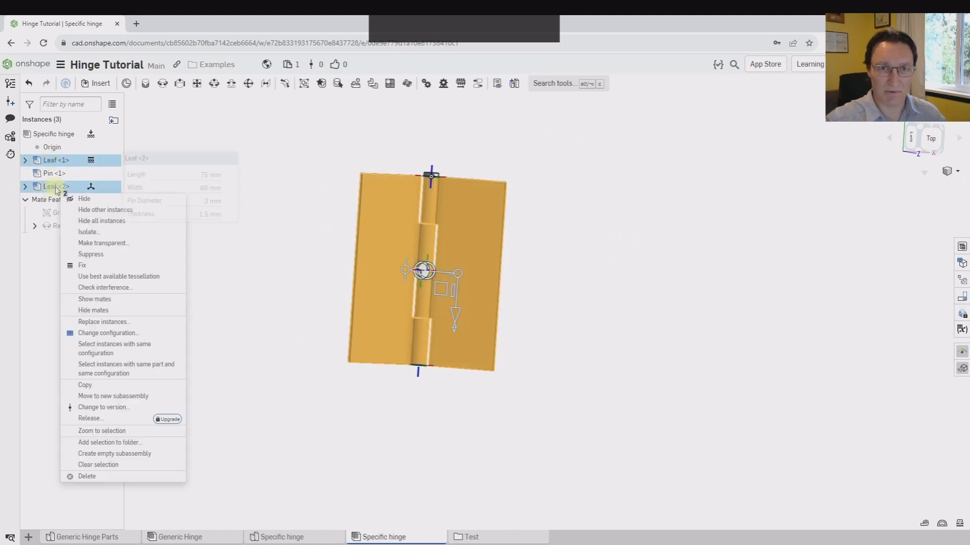
{"action": "left_click", "coordinate": [131, 322]}
{"action": "left_click", "coordinate": [197, 156]}
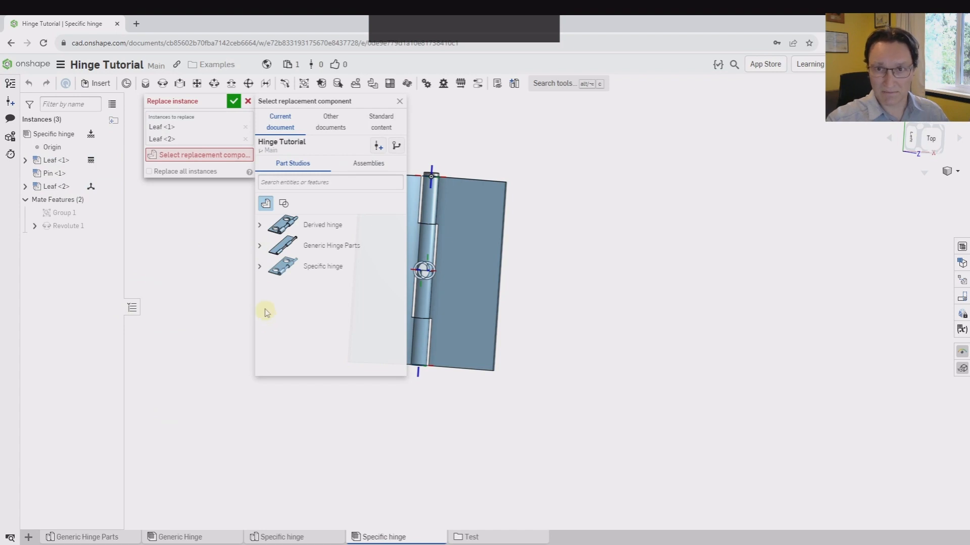
{"action": "left_click", "coordinate": [260, 268]}
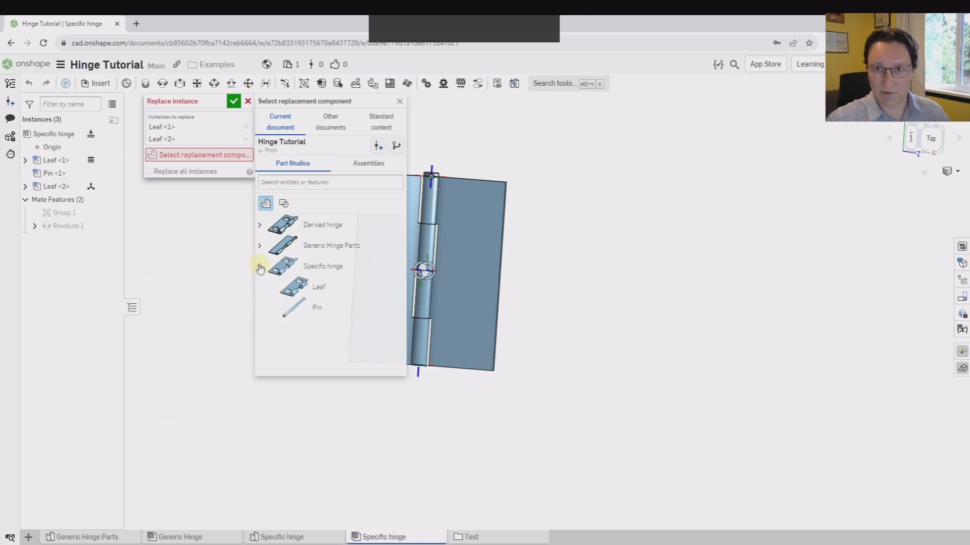
{"action": "left_click", "coordinate": [299, 293]}
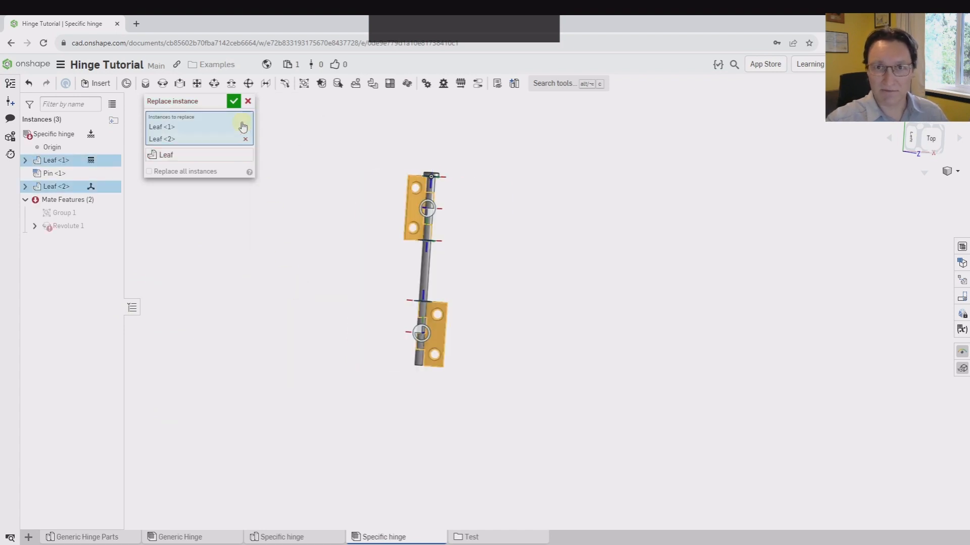
{"action": "left_click", "coordinate": [233, 102]}
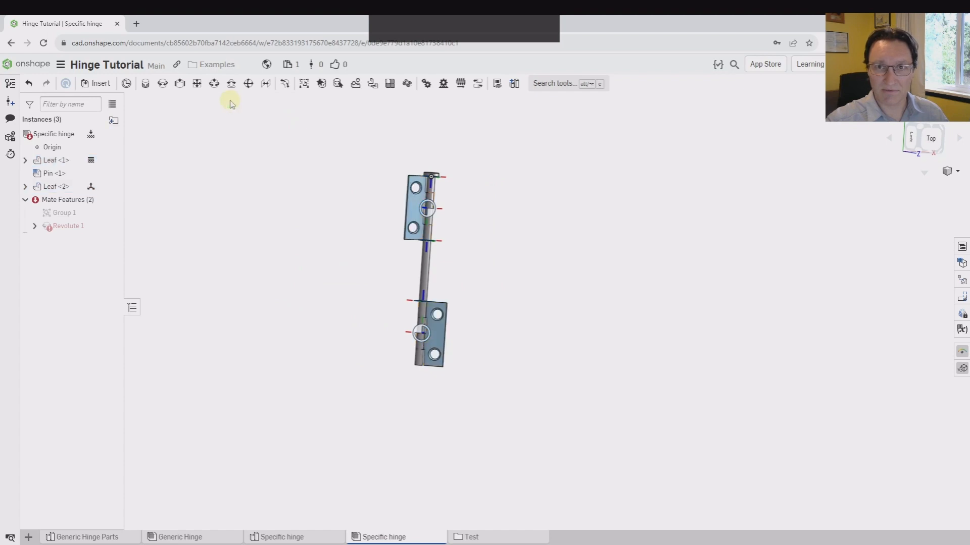
Replace the Pin instance in the assembly with the Pin from the Specific hinge part studio.
{"action": "right_click", "coordinate": [51, 174]}
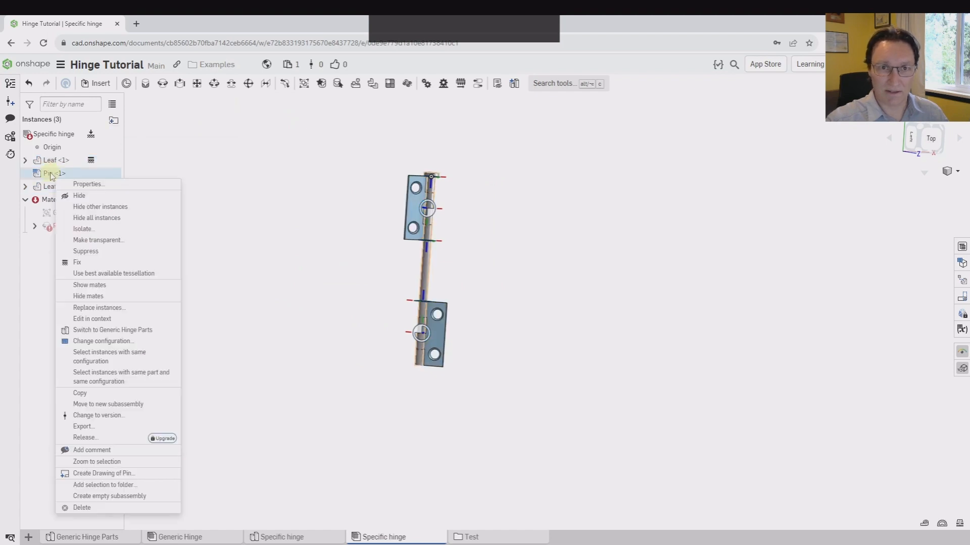
{"action": "left_click", "coordinate": [136, 311]}
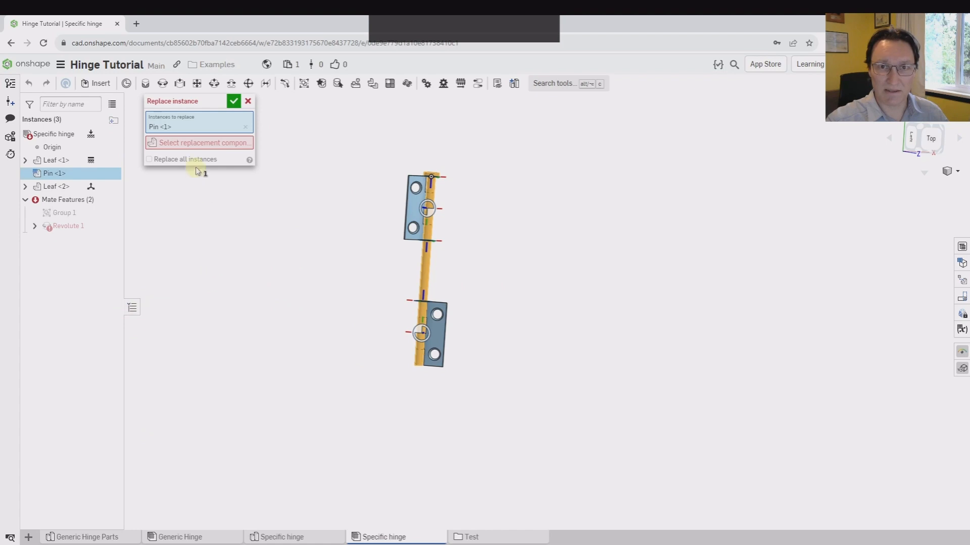
{"action": "left_click", "coordinate": [196, 143]}
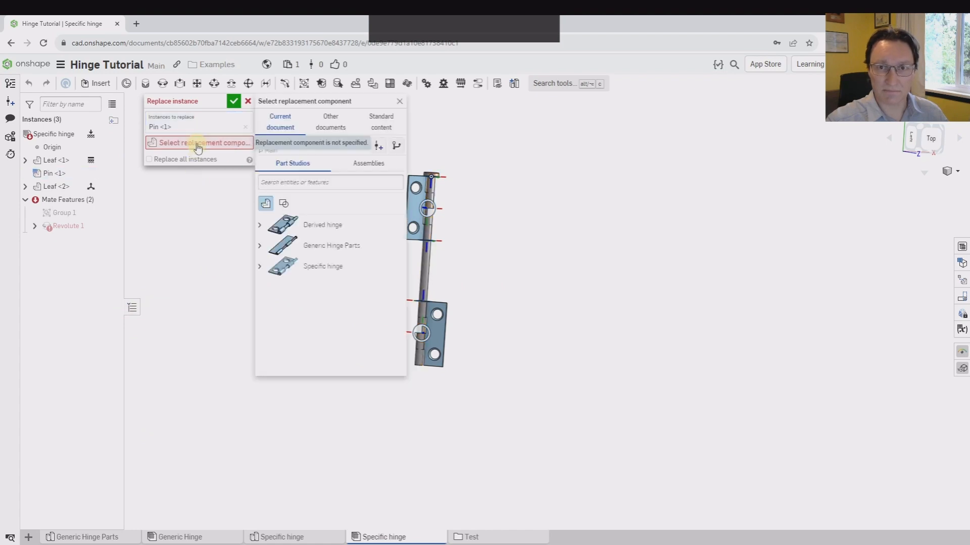
{"action": "left_click", "coordinate": [259, 267]}
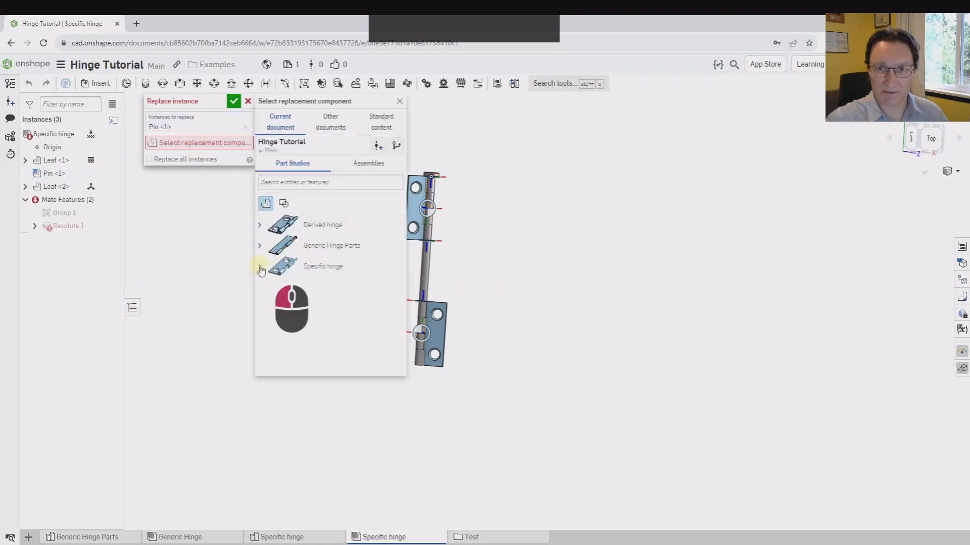
{"action": "left_click", "coordinate": [298, 306]}
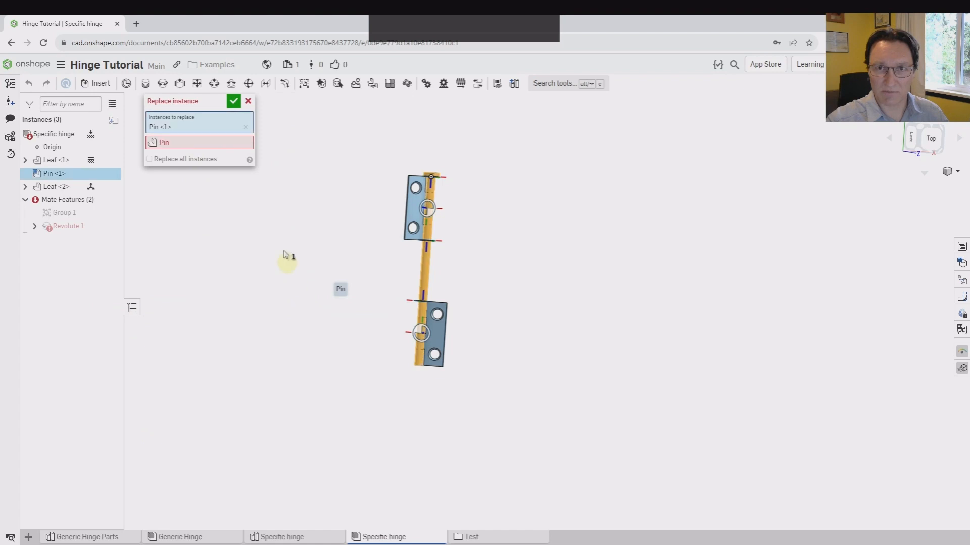
{"action": "left_click", "coordinate": [234, 102]}
{"action": "right_click_drag", "start_coordinate": [538, 302], "coordinate": [546, 281]}
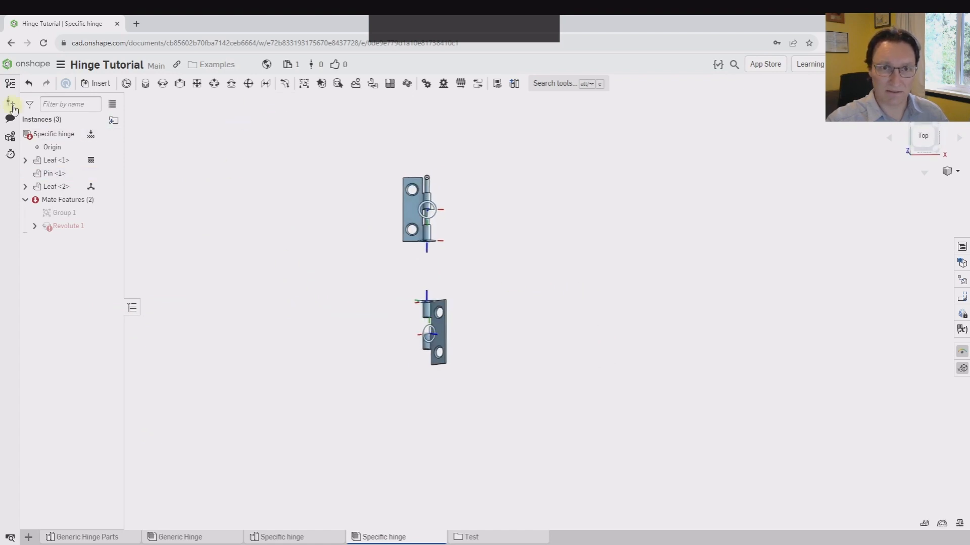
Reattach the broken mate connector under Revolute 1 to the circular edge at the exposed end of the new pin.
{"action": "right_click", "coordinate": [62, 233]}
{"action": "left_click", "coordinate": [38, 230]}
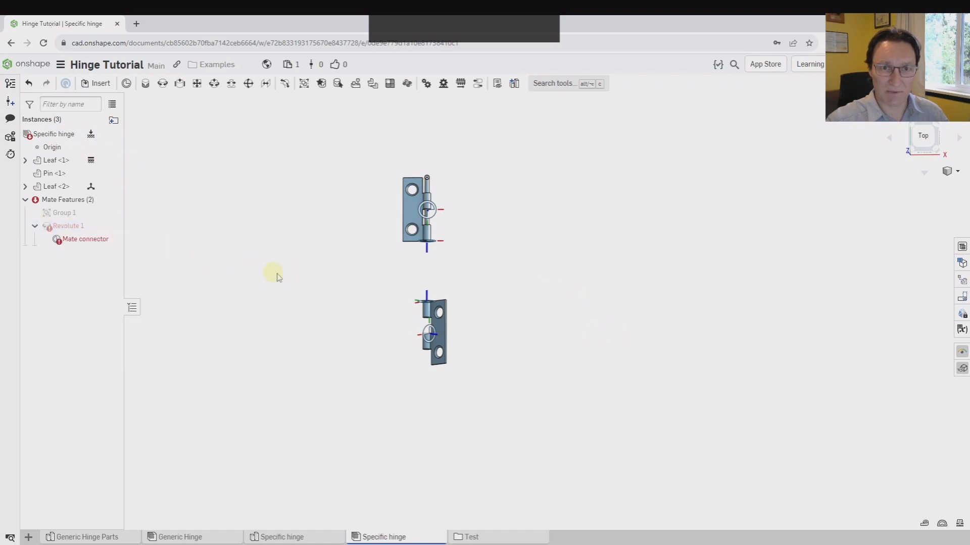
{"action": "right_click_drag", "start_coordinate": [424, 256], "coordinate": [465, 301]}
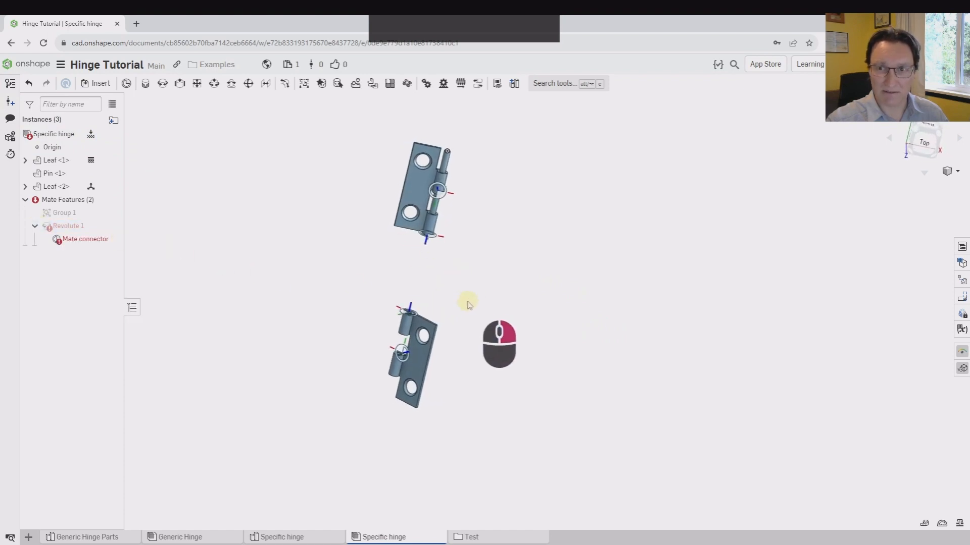
{"action": "double_click", "coordinate": [84, 242]}
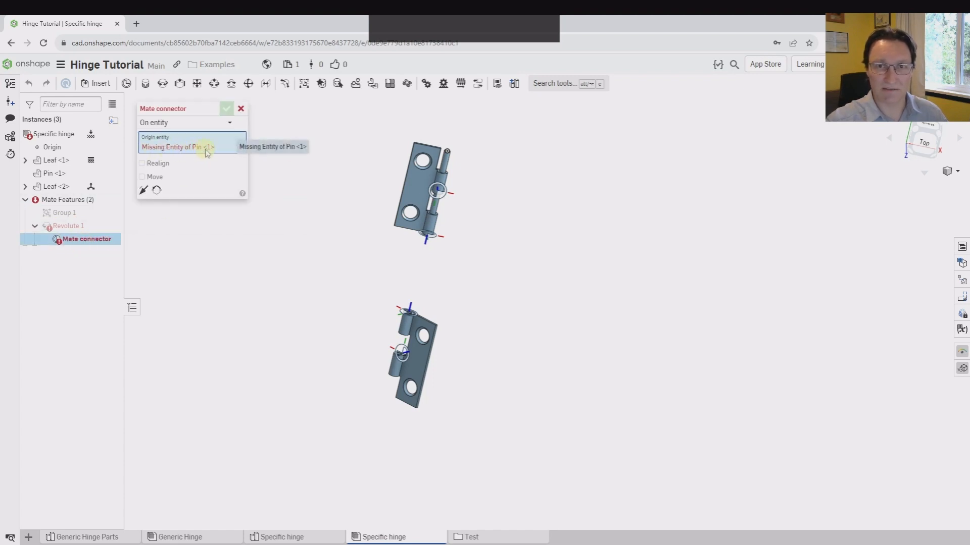
{"action": "scroll", "coordinate": [521, 150], "scroll_direction": "down", "scroll_amount": 3}
{"action": "right_click_drag", "start_coordinate": [462, 165], "coordinate": [417, 174]}
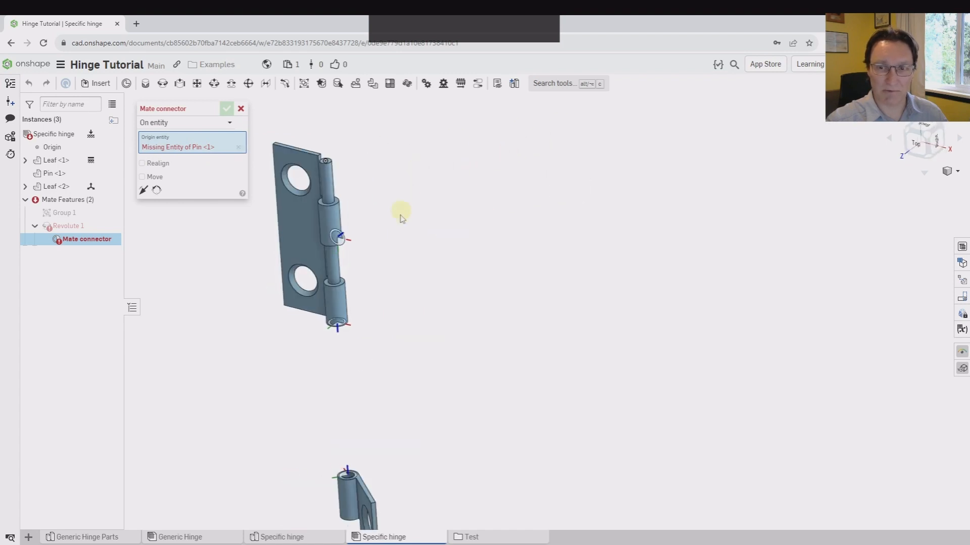
{"action": "middle_click_drag", "start_coordinate": [402, 219], "coordinate": [399, 281]}
{"action": "scroll", "coordinate": [308, 194], "scroll_direction": "down", "scroll_amount": 2}
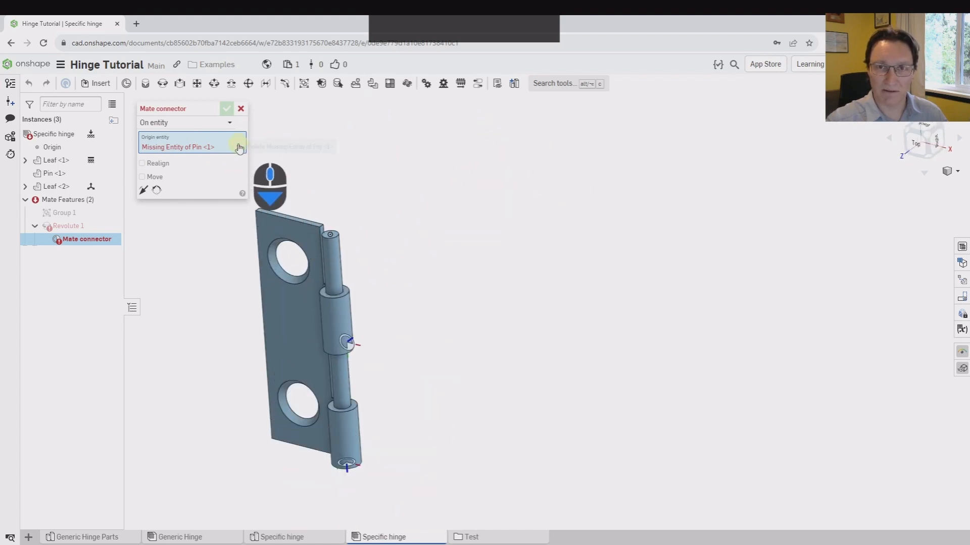
{"action": "scroll", "coordinate": [326, 212], "scroll_direction": "down", "scroll_amount": 3}
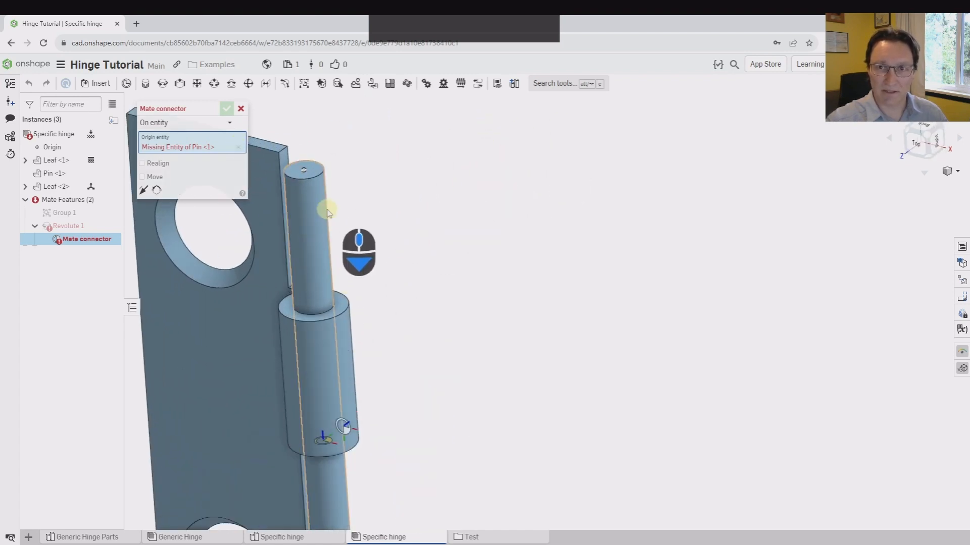
{"action": "left_click", "coordinate": [308, 182]}
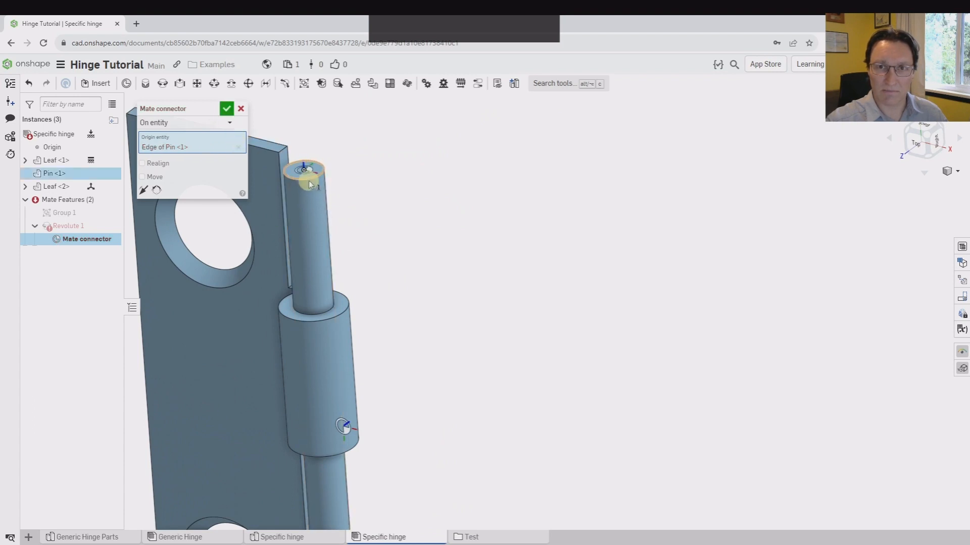
{"action": "scroll", "coordinate": [389, 237], "scroll_direction": "up", "scroll_amount": 3}
{"action": "scroll", "coordinate": [489, 218], "scroll_direction": "up", "scroll_amount": 3}
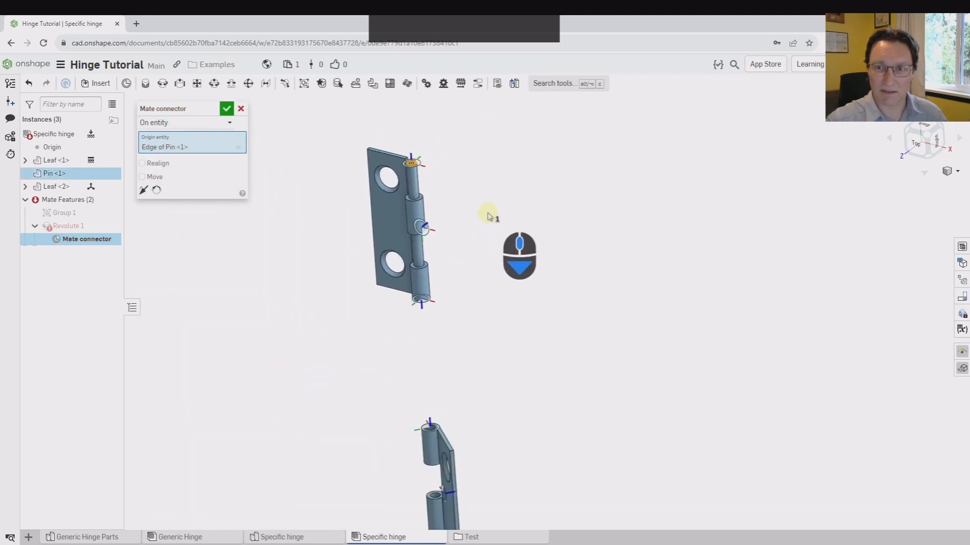
{"action": "left_click", "coordinate": [227, 108]}
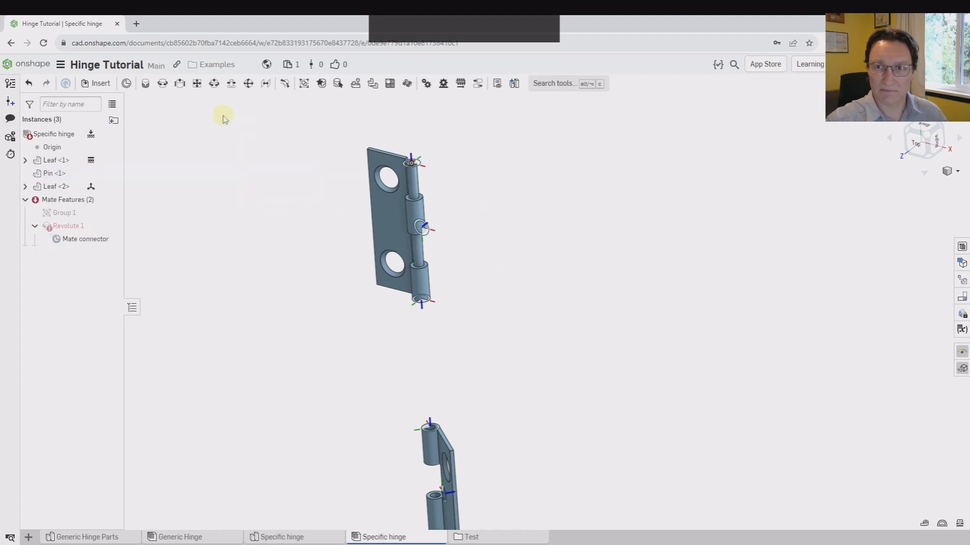
{"action": "middle_click_drag", "start_coordinate": [303, 316], "coordinate": [256, 253]}
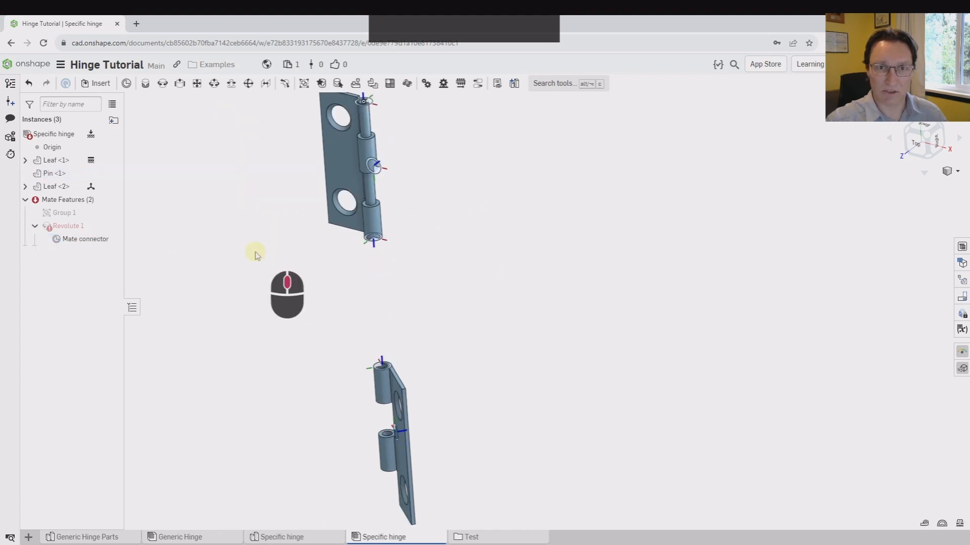
Replace Revolute 1's missing Leaf <2> reference with Mate connector 1 at the leaf's end knuckle, and hide the mate connector under Revolute 1.
{"action": "left_click", "coordinate": [62, 226]}
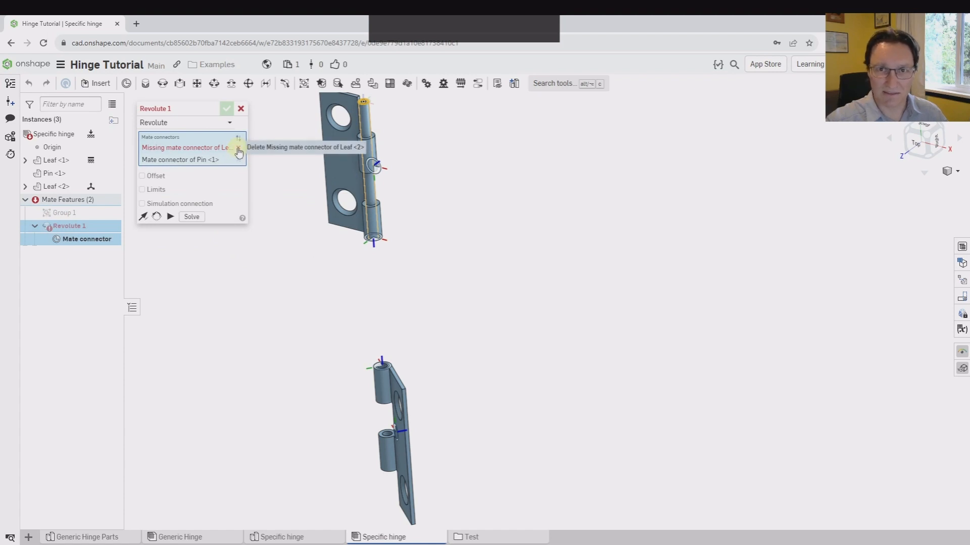
{"action": "left_click", "coordinate": [238, 150]}
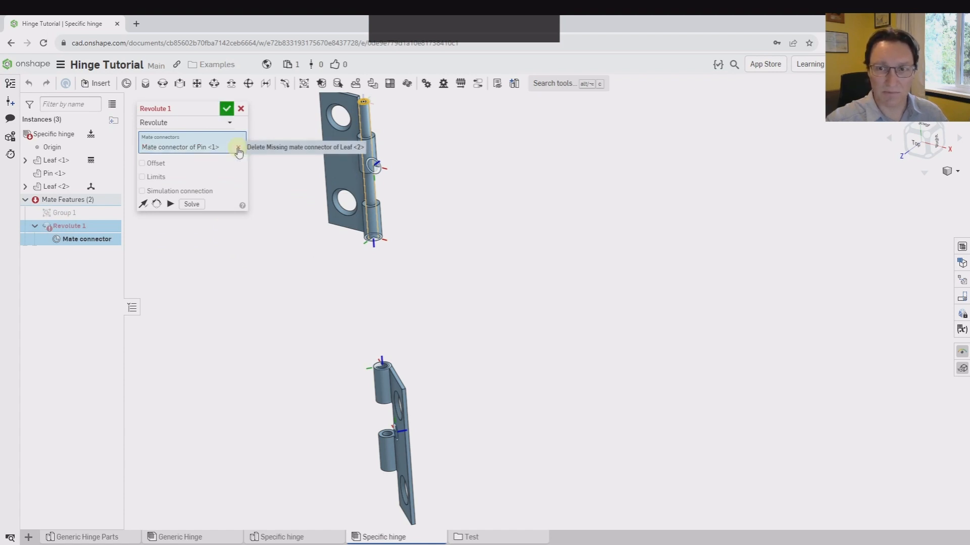
{"action": "scroll", "coordinate": [394, 411], "scroll_direction": "down", "scroll_amount": 5}
{"action": "left_click", "coordinate": [385, 327]}
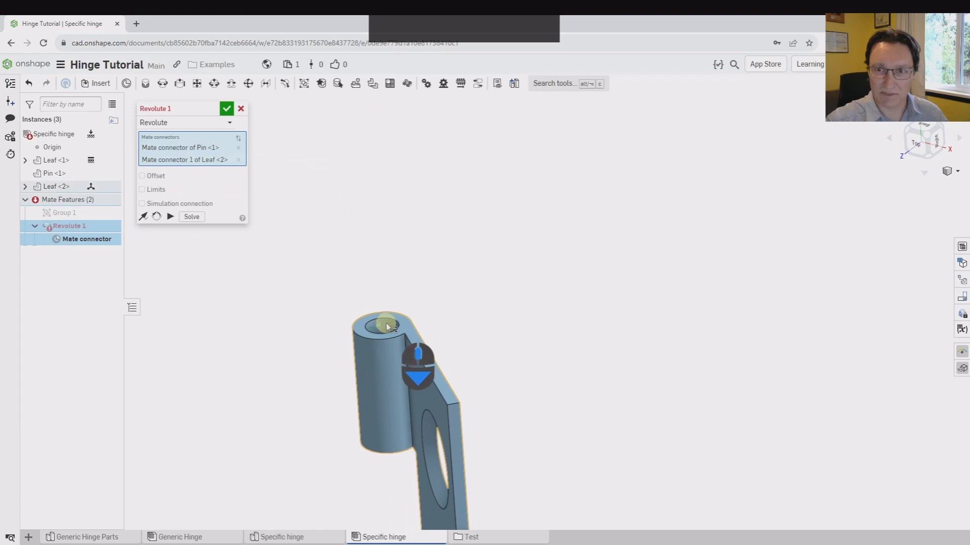
{"action": "scroll", "coordinate": [379, 330], "scroll_direction": "up", "scroll_amount": 5}
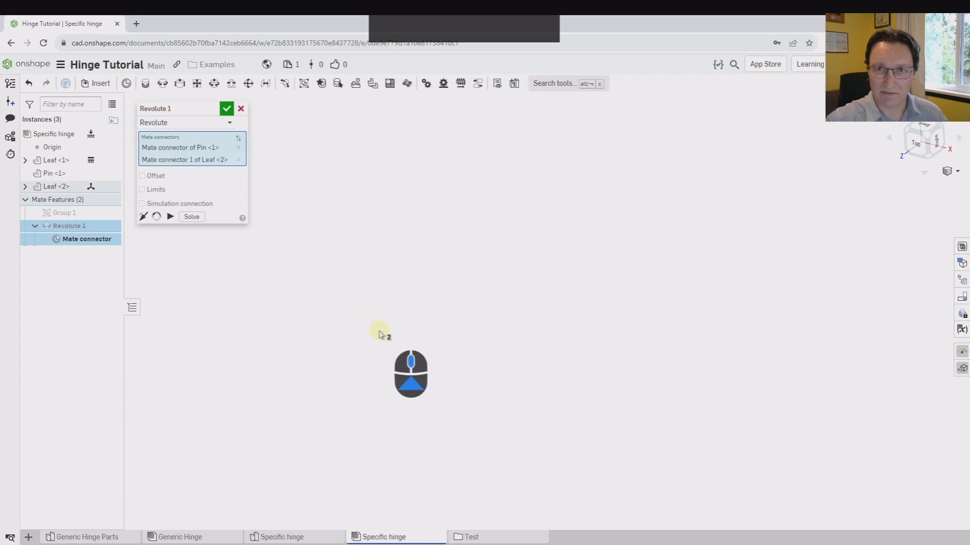
{"action": "left_click", "coordinate": [225, 109]}
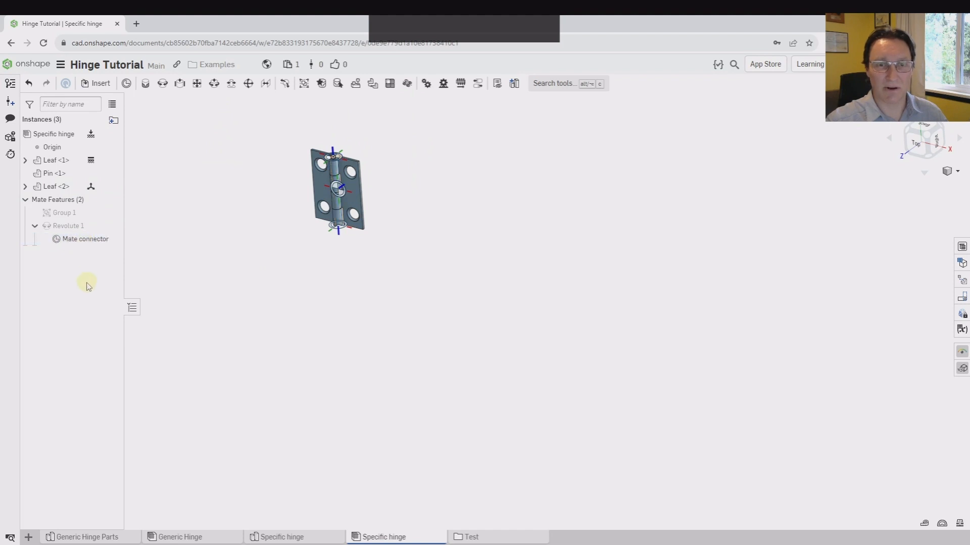
{"action": "left_click", "coordinate": [111, 239]}
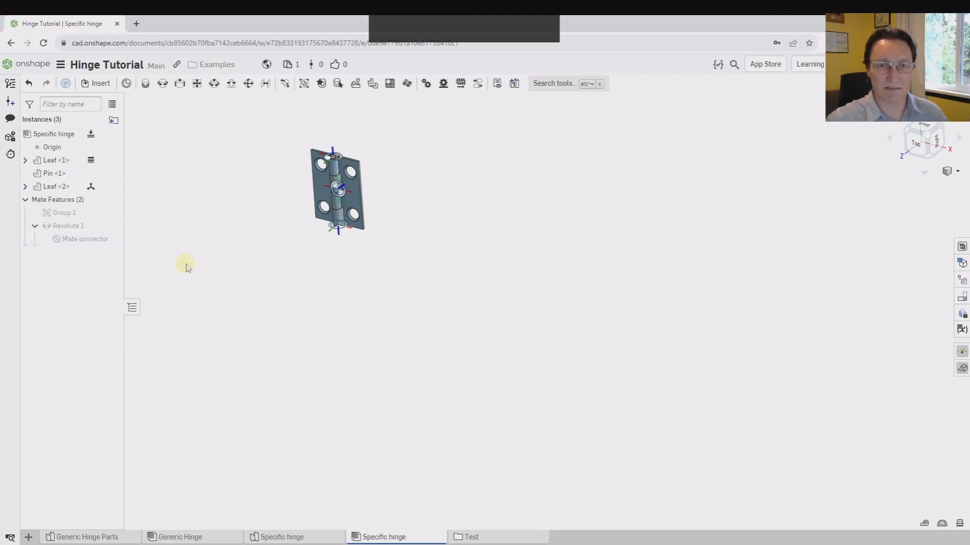
Review the mate connectors used by Revolute 1 and inspect the assembled hinge from several angles.
{"action": "double_click", "coordinate": [61, 225]}
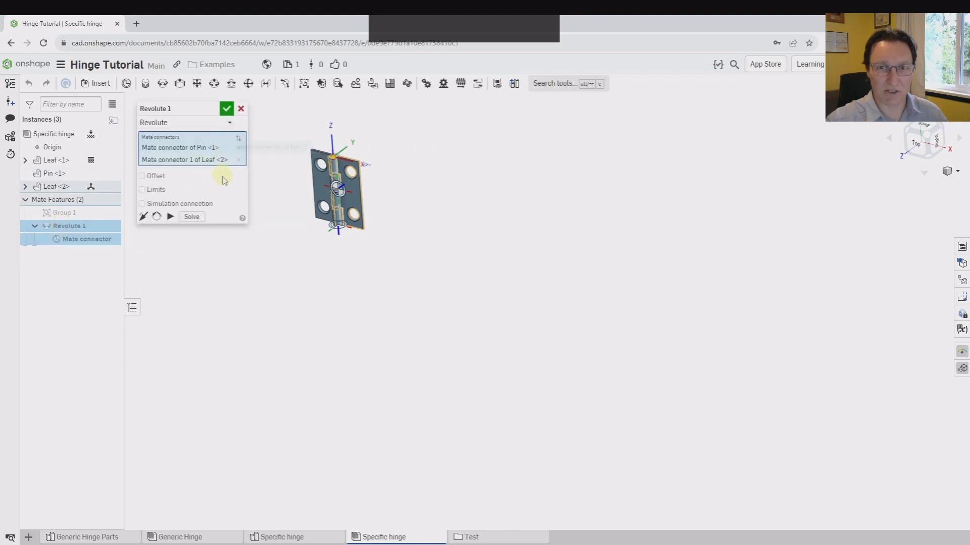
{"action": "left_click", "coordinate": [241, 110]}
{"action": "scroll", "coordinate": [277, 186], "scroll_direction": "down", "scroll_amount": 8}
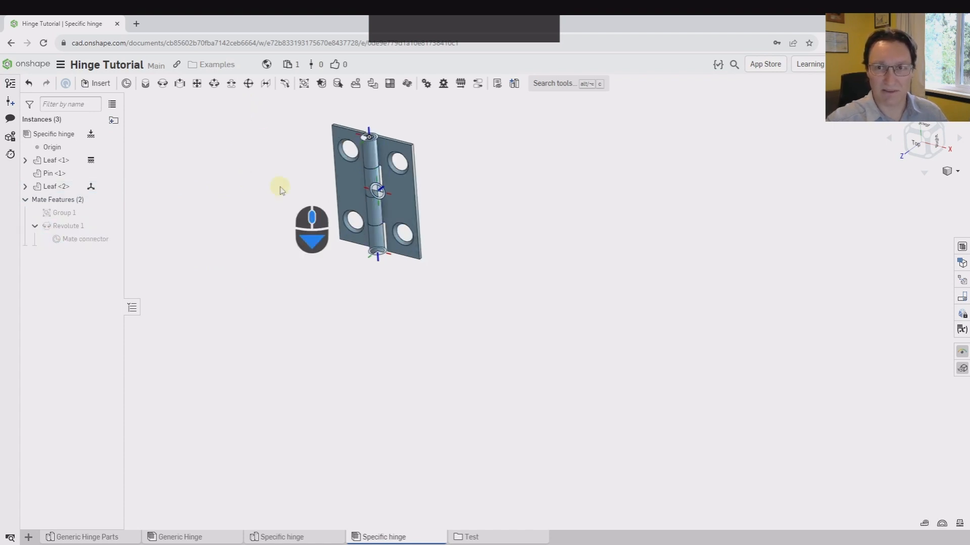
{"action": "right_click_drag", "start_coordinate": [521, 207], "coordinate": [441, 288]}
{"action": "scroll", "coordinate": [356, 298], "scroll_direction": "up", "scroll_amount": 2}
{"action": "right_click_drag", "start_coordinate": [357, 299], "coordinate": [274, 277]}
{"action": "scroll", "coordinate": [274, 277], "scroll_direction": "up", "scroll_amount": 2}
{"action": "scroll", "coordinate": [274, 276], "scroll_direction": "up", "scroll_amount": 1}
{"action": "middle_click_drag", "start_coordinate": [252, 237], "coordinate": [363, 249]}
{"action": "scroll", "coordinate": [339, 261], "scroll_direction": "down", "scroll_amount": 3}
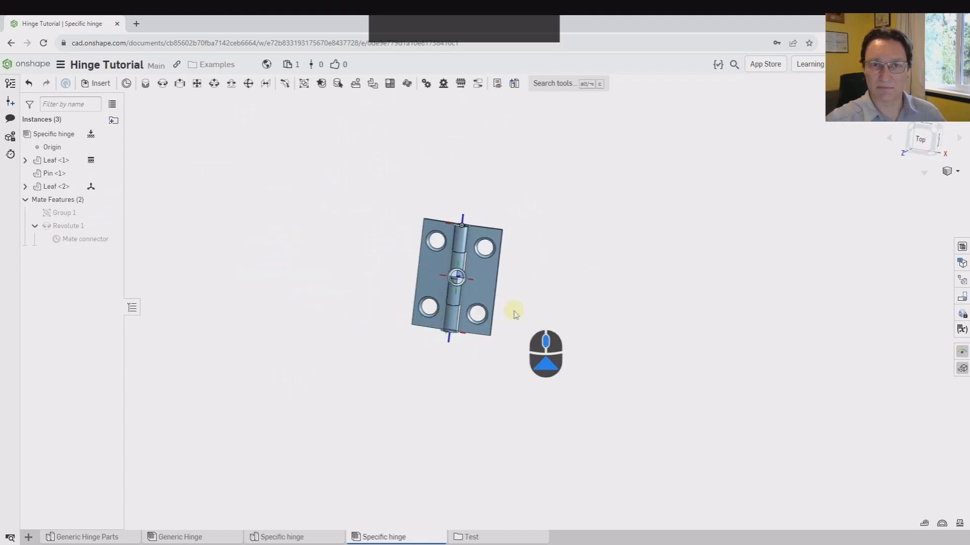
{"action": "right_click_drag", "start_coordinate": [513, 305], "coordinate": [524, 274]}
{"action": "scroll", "coordinate": [500, 299], "scroll_direction": "down", "scroll_amount": 3}
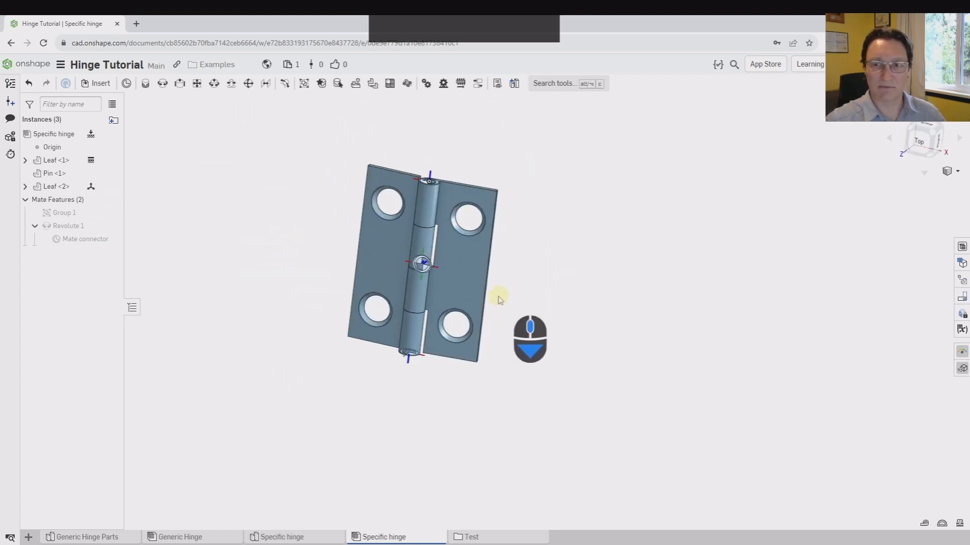
Switch to the Specific hinge part studio and review the source parts and configuration values of Derived 1.
{"action": "left_click", "coordinate": [288, 536]}
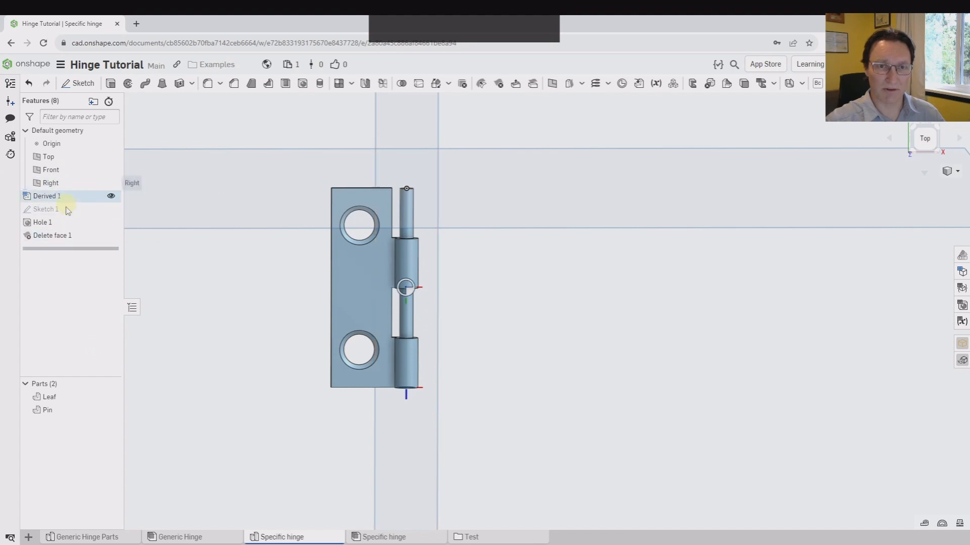
{"action": "scroll", "coordinate": [346, 288], "scroll_direction": "up", "scroll_amount": 2}
{"action": "right_click_drag", "start_coordinate": [353, 284], "coordinate": [325, 325]}
{"action": "scroll", "coordinate": [327, 313], "scroll_direction": "up", "scroll_amount": 4}
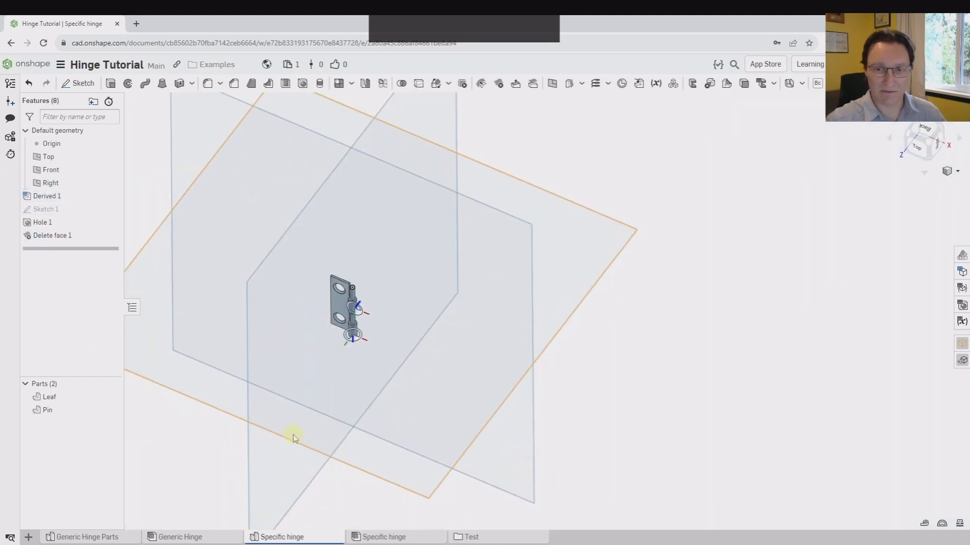
{"action": "mouse_move", "coordinate": [281, 540]}
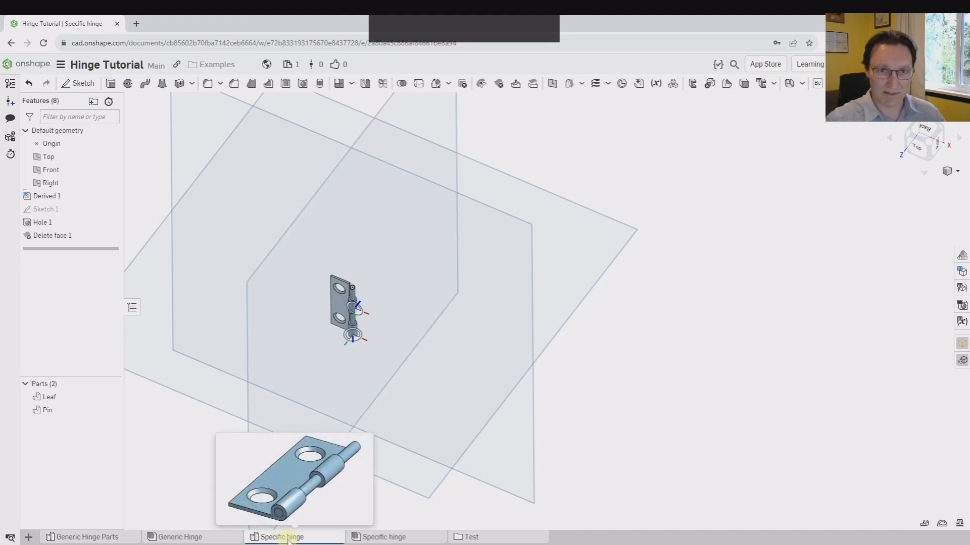
{"action": "right_click", "coordinate": [48, 197]}
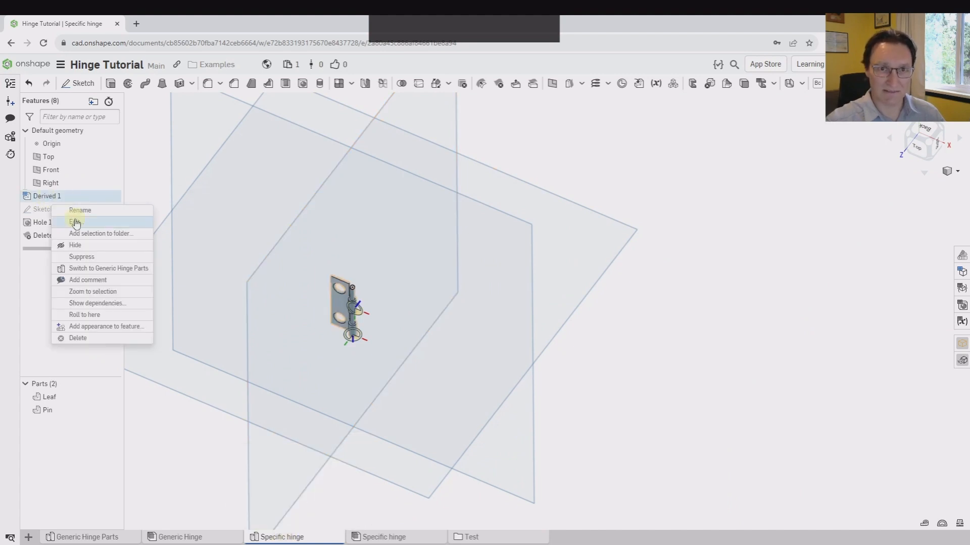
{"action": "left_click", "coordinate": [75, 222]}
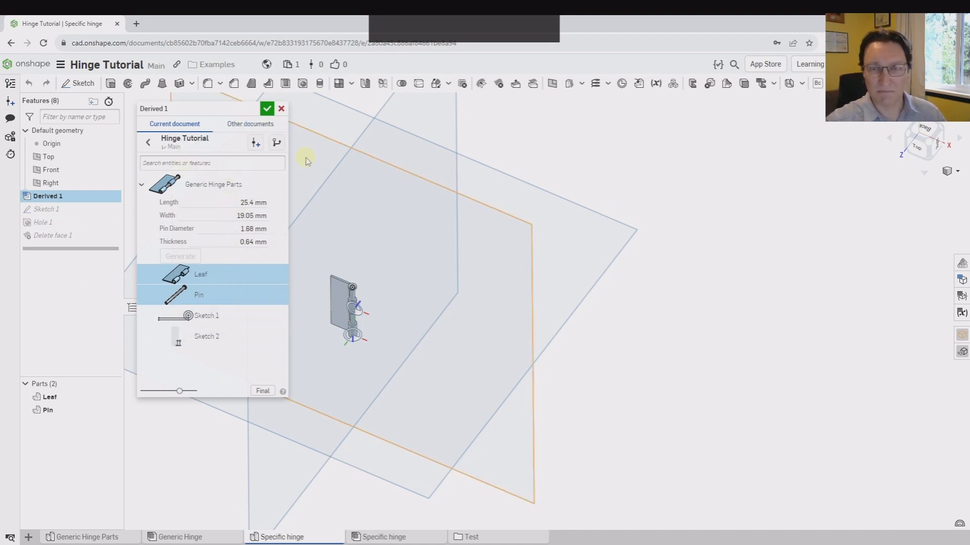
{"action": "left_click", "coordinate": [267, 109]}
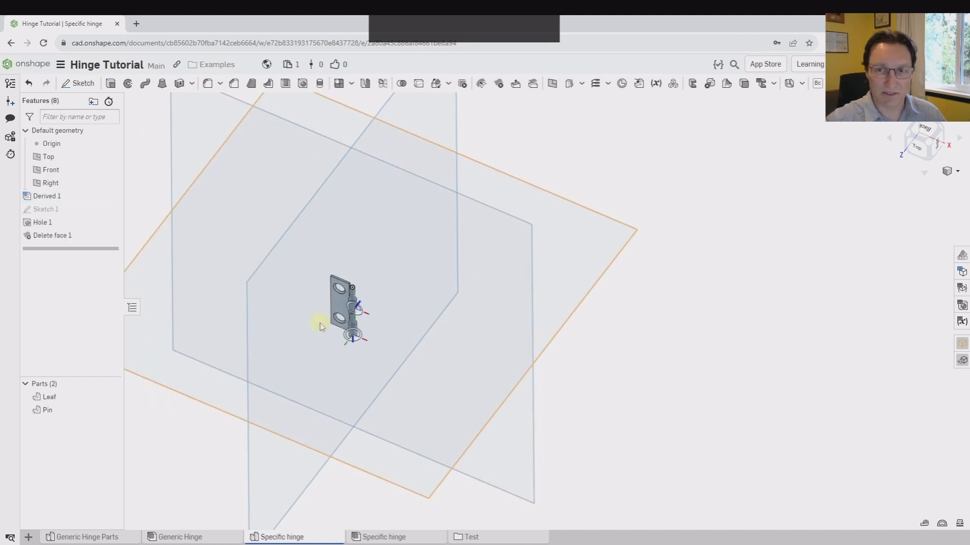
{"action": "right_click_drag", "start_coordinate": [314, 354], "coordinate": [328, 336]}
{"action": "middle_click_drag", "start_coordinate": [380, 264], "coordinate": [370, 282]}
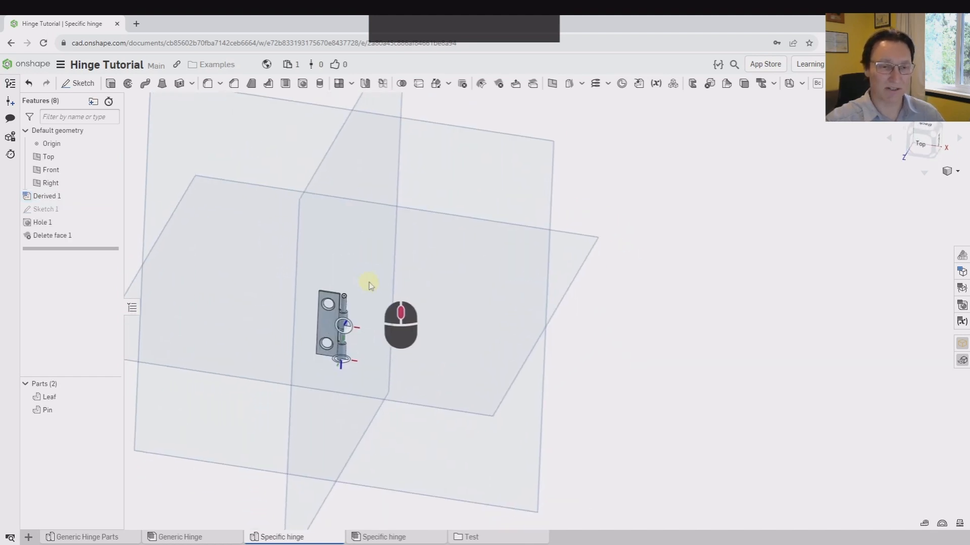
{"action": "scroll", "coordinate": [369, 282], "scroll_direction": "up", "scroll_amount": 1}
{"action": "scroll", "coordinate": [530, 331], "scroll_direction": "up", "scroll_amount": 1}
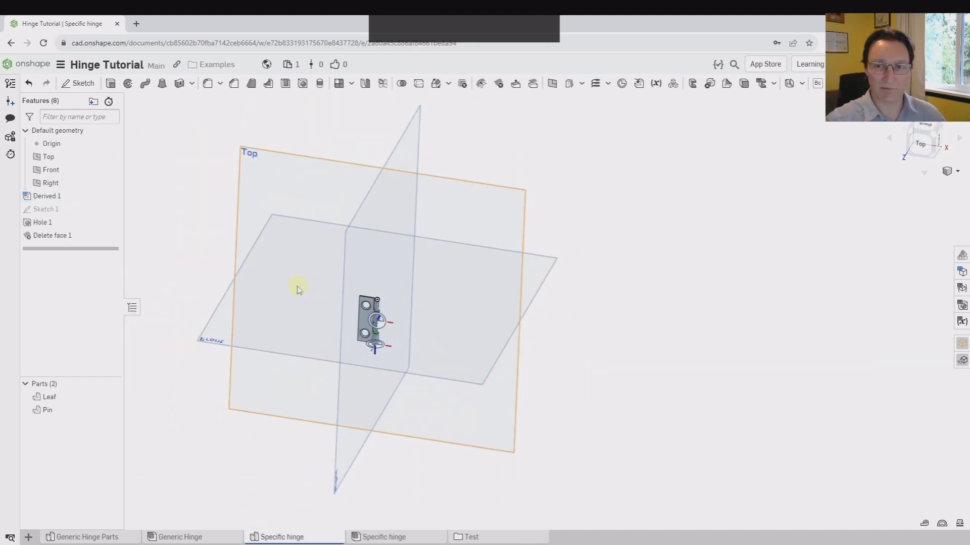
{"action": "scroll", "coordinate": [369, 380], "scroll_direction": "down", "scroll_amount": 2}
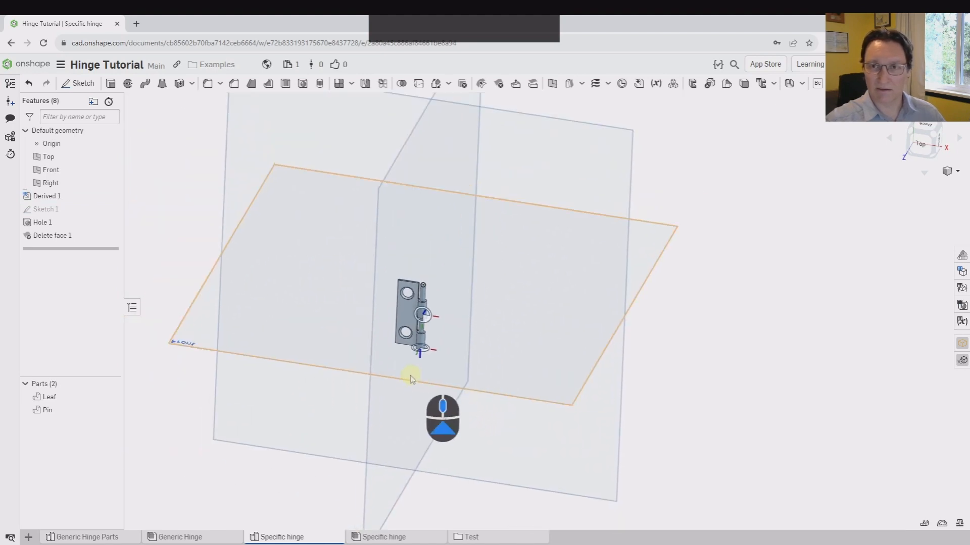
{"action": "mouse_move", "coordinate": [373, 371]}
{"action": "right_mouse_down"}
{"action": "mouse_move", "coordinate": [365, 300]}
{"action": "mouse_move", "coordinate": [365, 378]}
{"action": "mouse_move", "coordinate": [375, 367]}
{"action": "mouse_move", "coordinate": [365, 365]}
{"action": "right_mouse_up"}
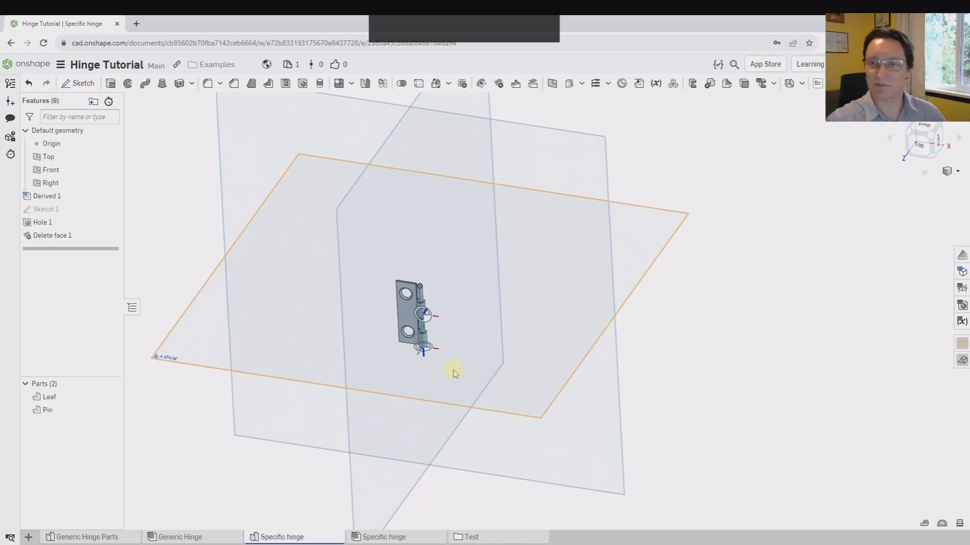